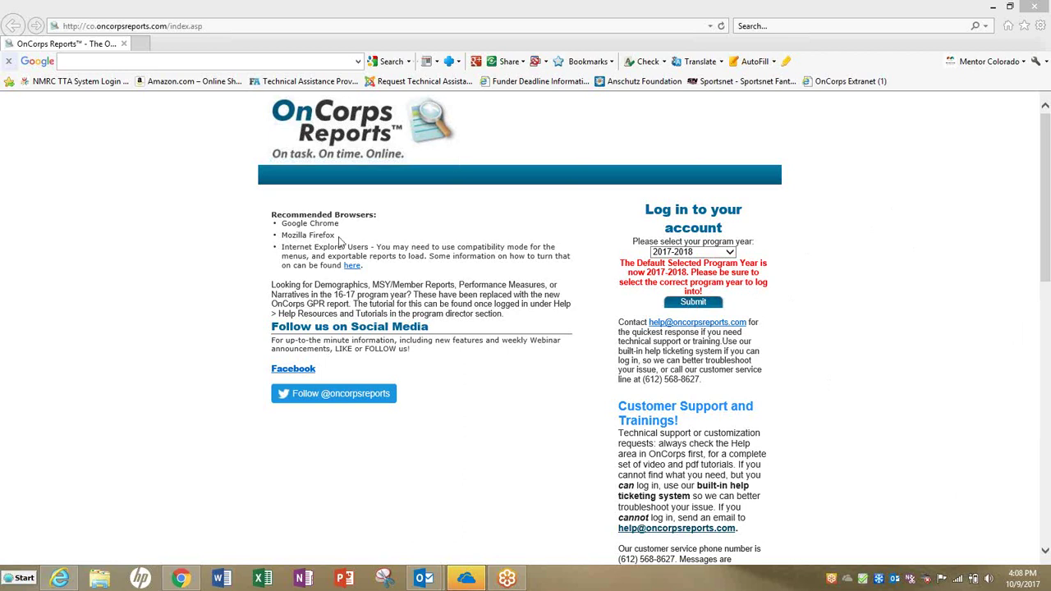
Step: Switch to the OnCorps Timesheet Webinar meeting in Outlook and review its timesheet instructions
{"action": "mouse_move", "coordinate": [428, 576]}
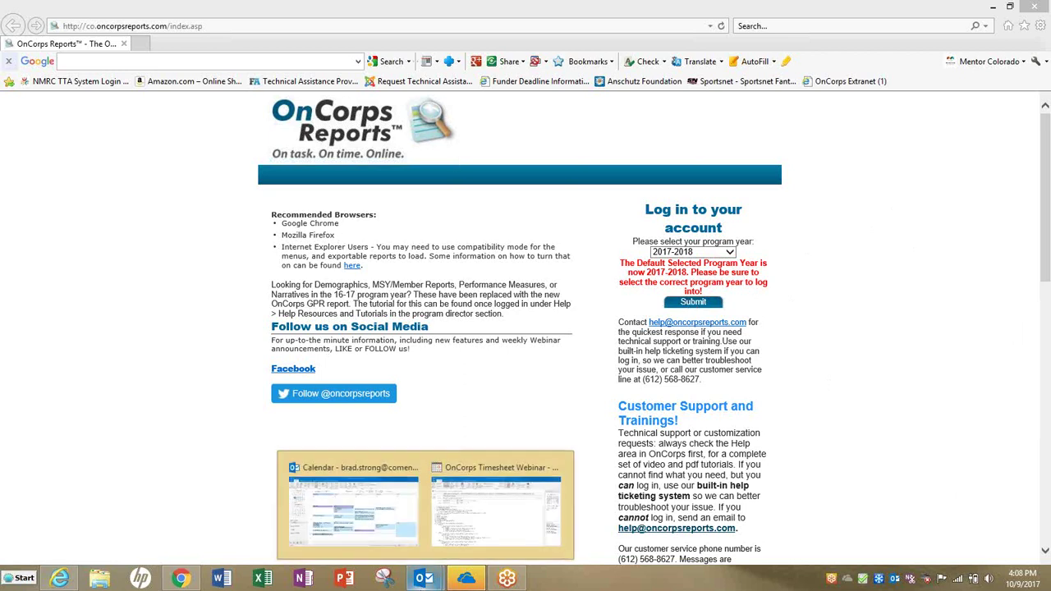
{"action": "left_click", "coordinate": [480, 515]}
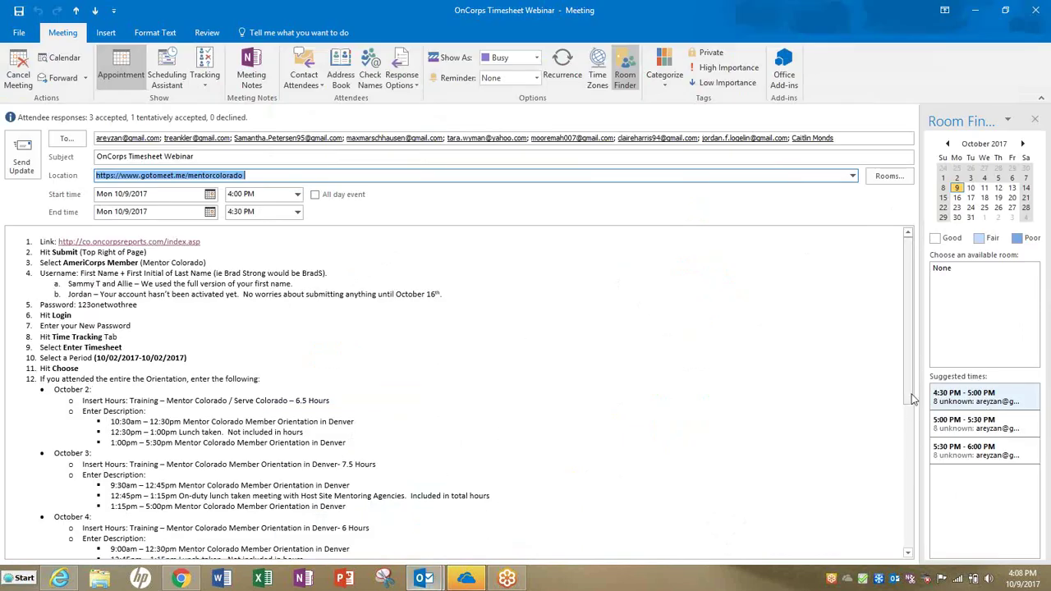
{"action": "scroll", "coordinate": [910, 413], "scroll_direction": "down", "scroll_amount": 2}
{"action": "scroll", "coordinate": [909, 413], "scroll_direction": "down", "scroll_amount": 5}
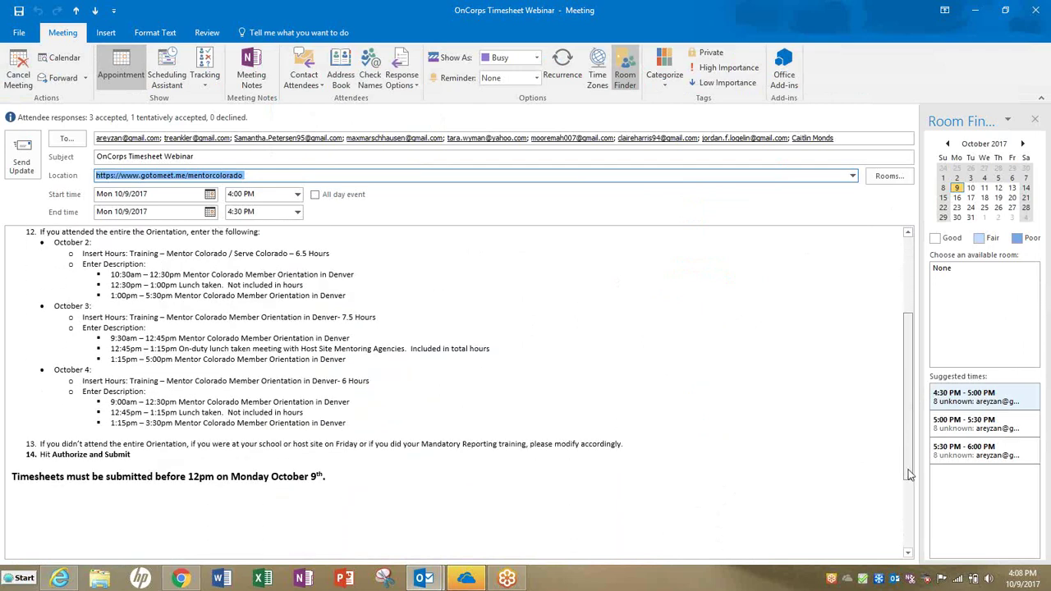
{"action": "scroll", "coordinate": [910, 369], "scroll_direction": "up", "scroll_amount": 6}
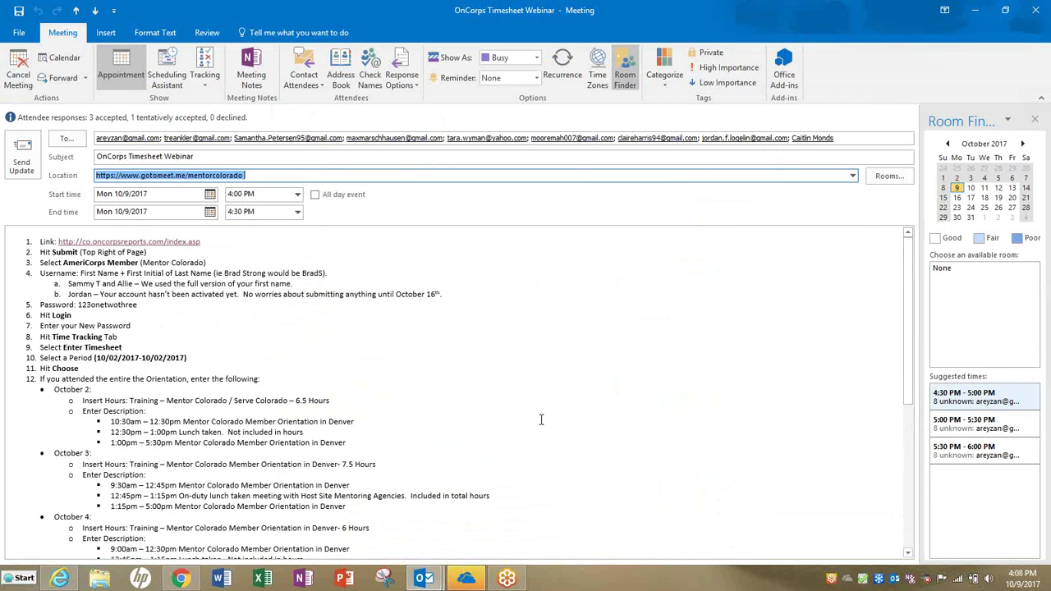
{"action": "left_click", "coordinate": [421, 579]}
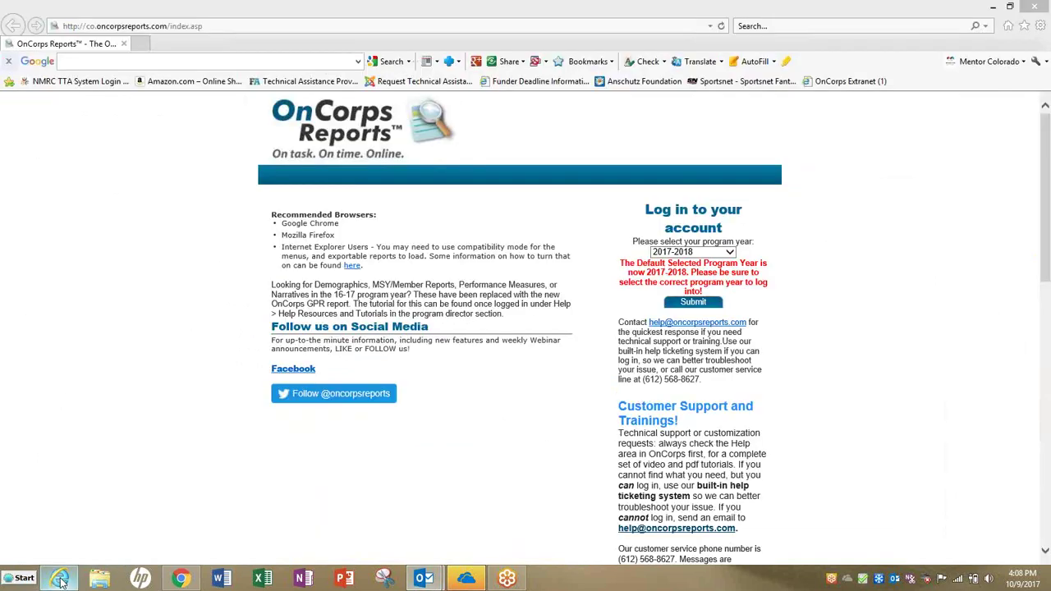
Step: In Internet Explorer, submit program year 2017-2018 and open the AmeriCorps Member login for Colorado Mentor Corps
{"action": "left_click", "coordinate": [60, 579]}
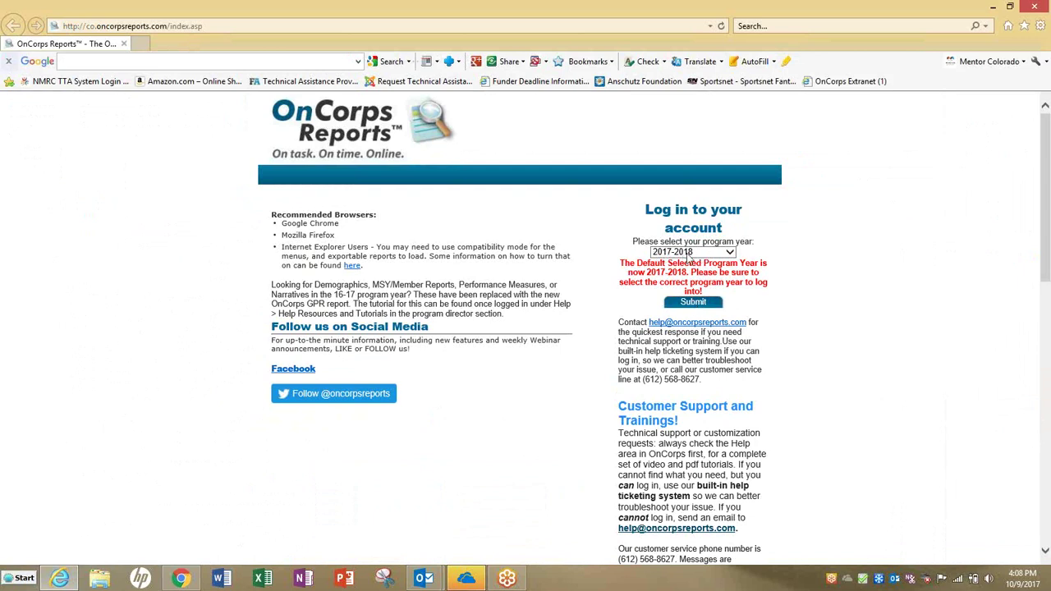
{"action": "left_click", "coordinate": [689, 303]}
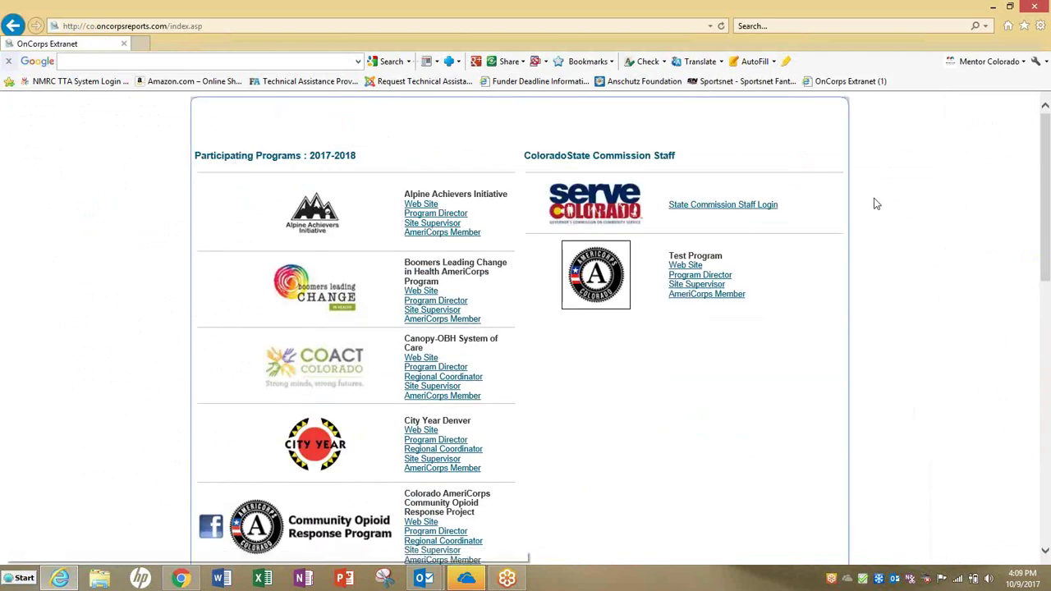
{"action": "left_click", "coordinate": [998, 38]}
{"action": "left_click", "coordinate": [936, 375]}
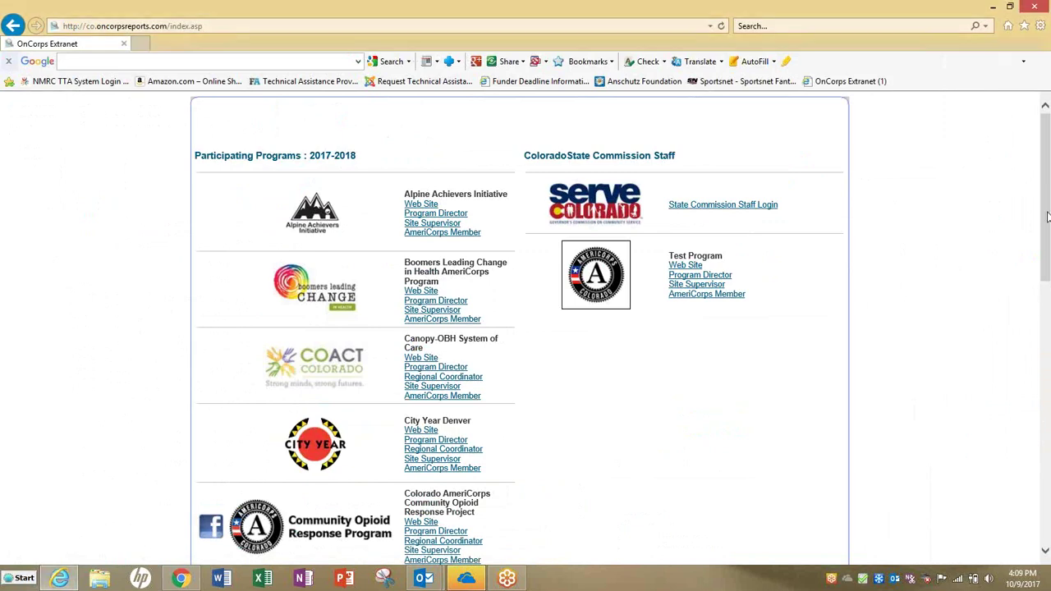
{"action": "scroll", "coordinate": [1035, 317], "scroll_direction": "down", "scroll_amount": 5}
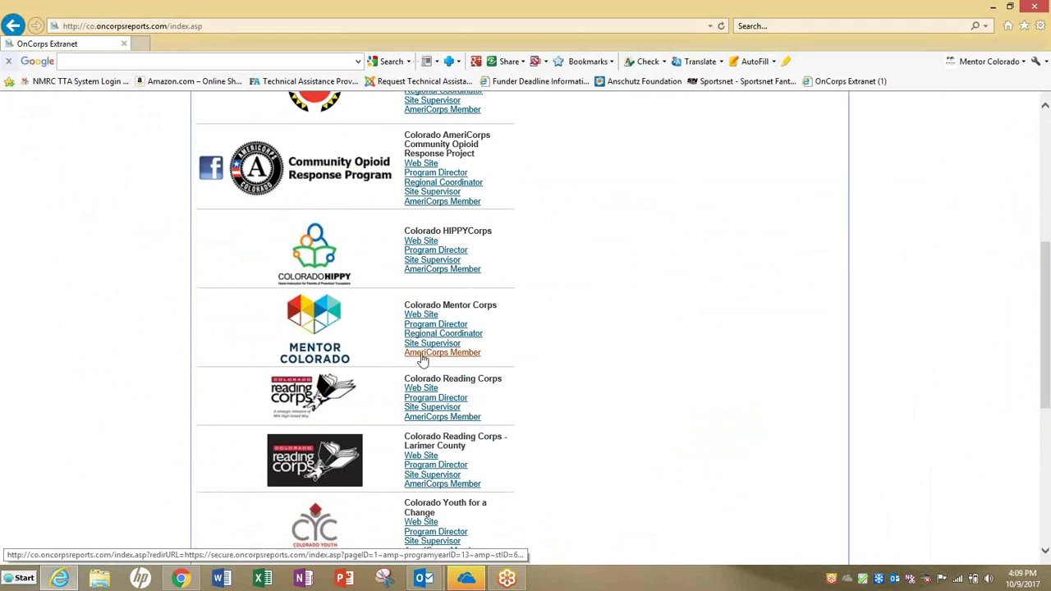
{"action": "left_click", "coordinate": [423, 356]}
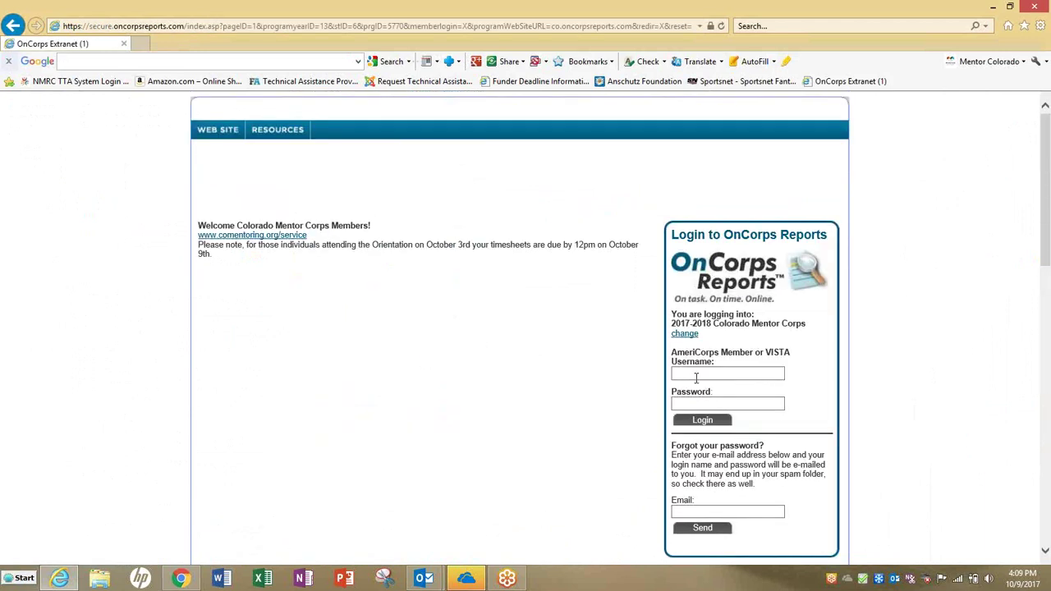
Step: Log in to the member account with the username and account password
{"action": "left_click", "coordinate": [682, 374]}
{"action": "type", "text": "JaneD"}
{"action": "left_click", "coordinate": [707, 404]}
{"action": "type", "text": "***********"}
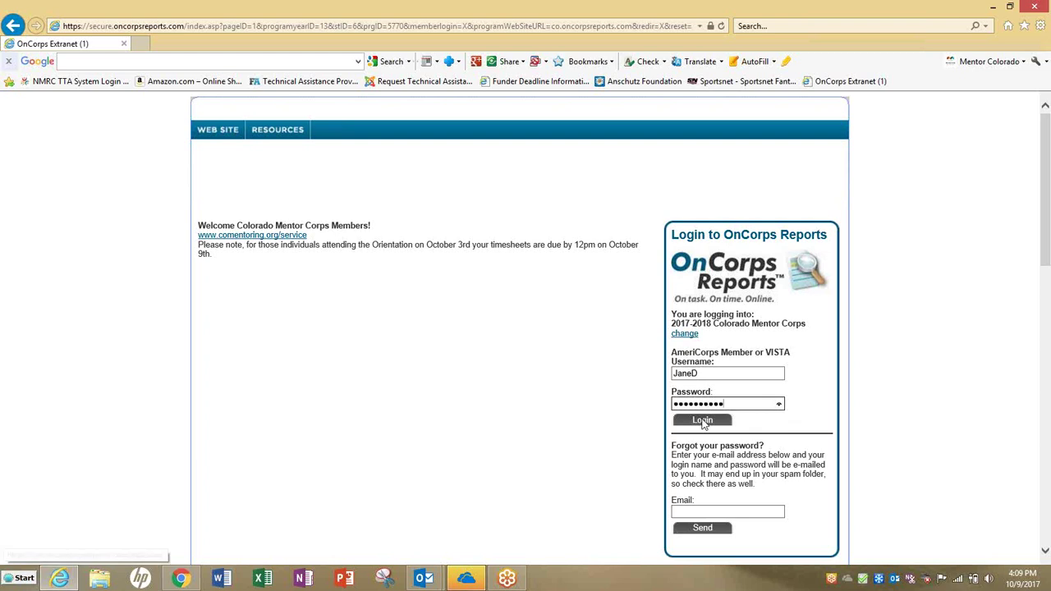
{"action": "left_click", "coordinate": [703, 420]}
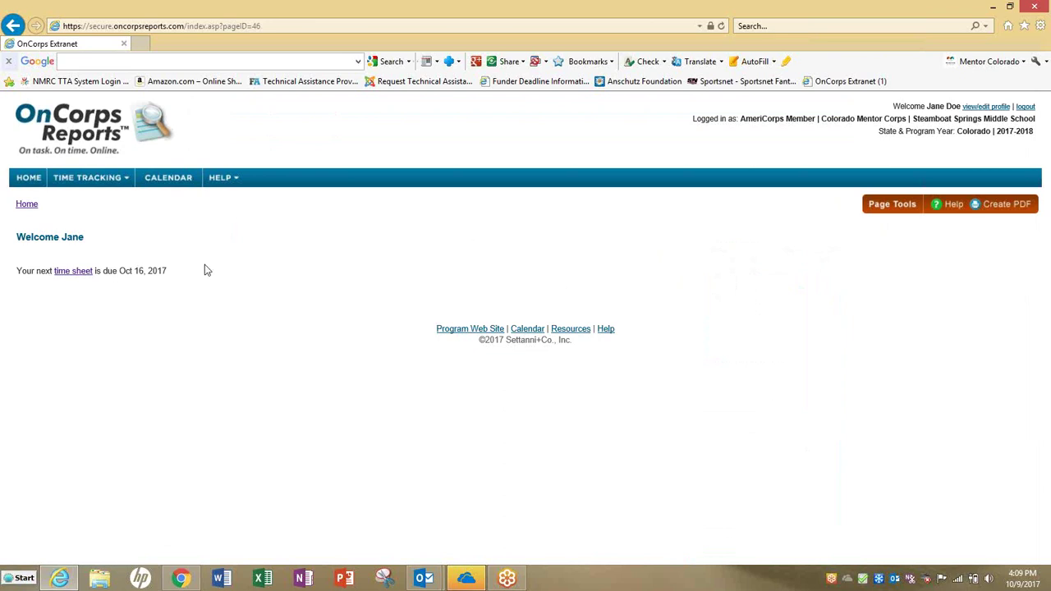
Step: Open timesheet entry for the period 10/02/2017 - 10/08/2017 and bring the daily rows into view
{"action": "mouse_move", "coordinate": [93, 181]}
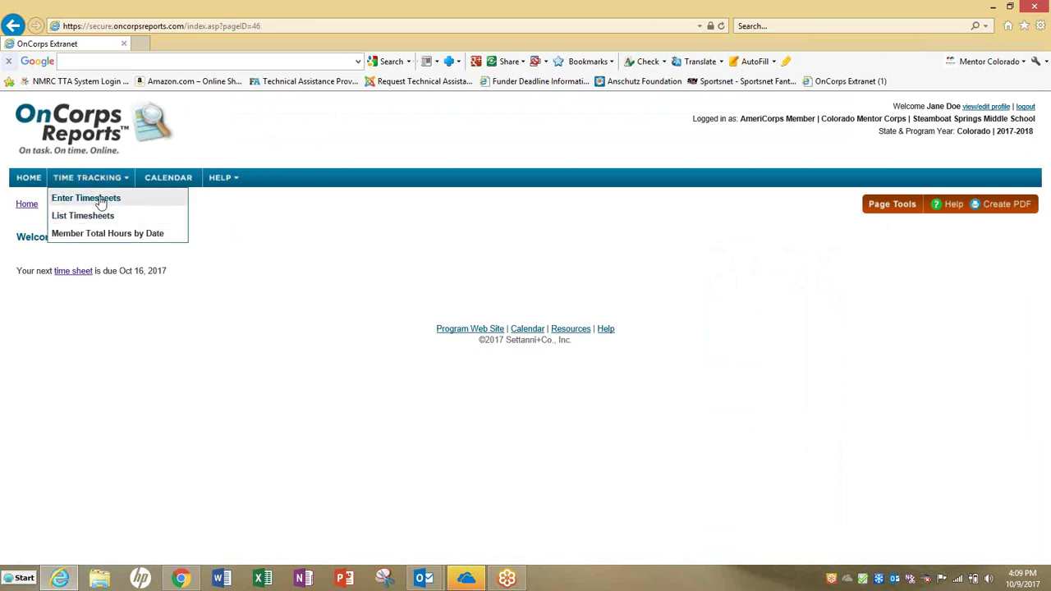
{"action": "left_click", "coordinate": [100, 199]}
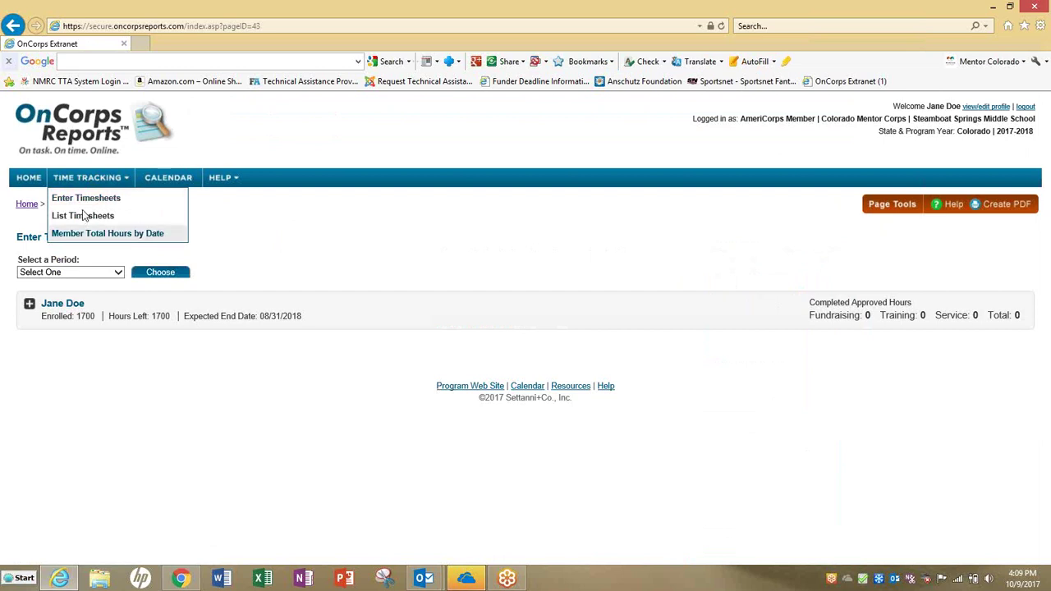
{"action": "left_click", "coordinate": [119, 272]}
{"action": "left_click", "coordinate": [105, 282]}
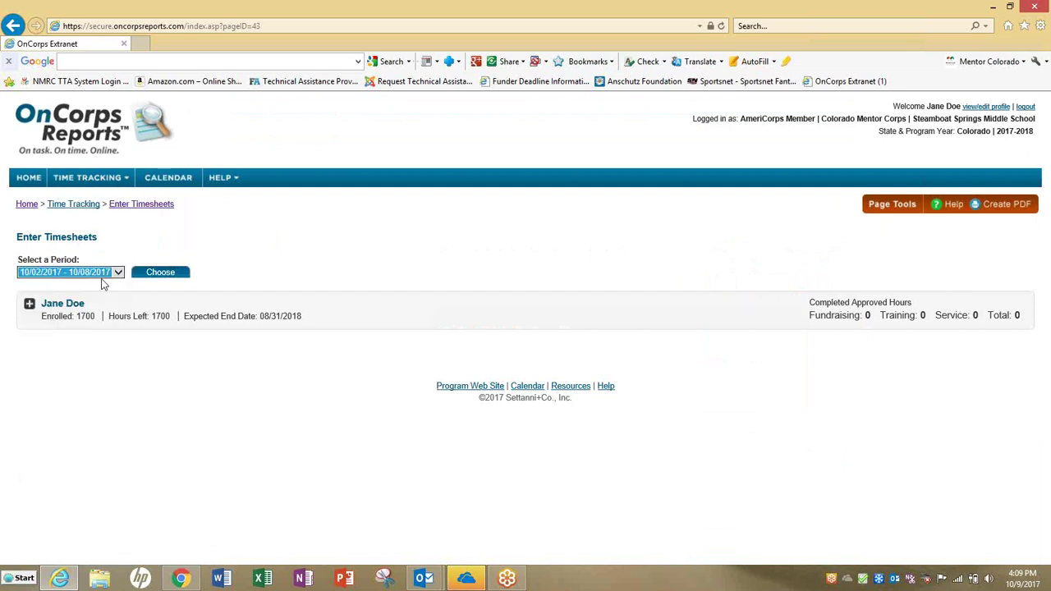
{"action": "left_click", "coordinate": [169, 275]}
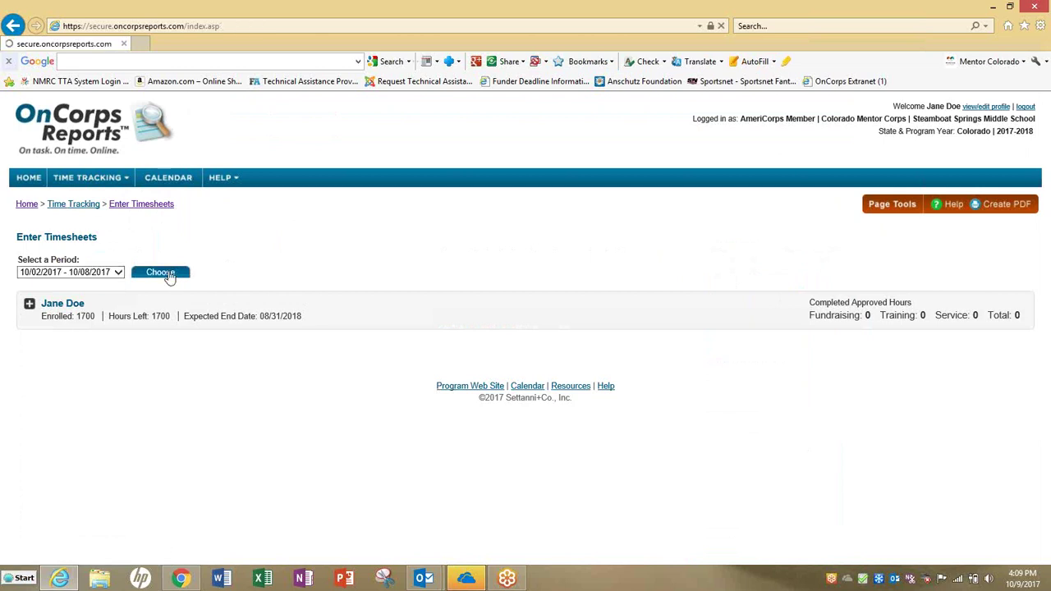
{"action": "left_click_drag", "start_coordinate": [1048, 258], "coordinate": [1039, 350]}
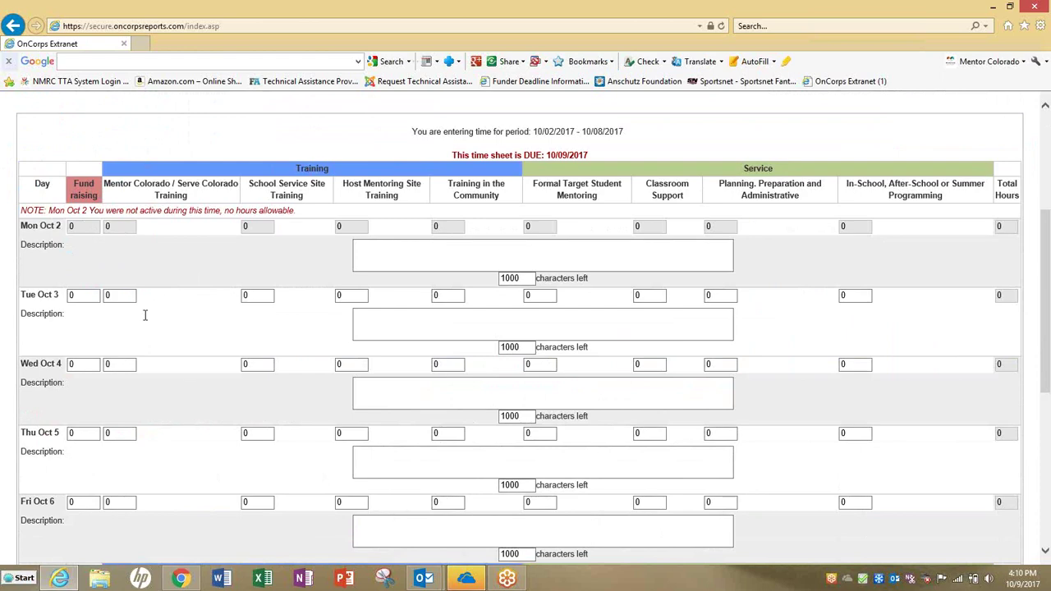
Step: Copy the three October 2 description lines from the OnCorps Timesheet Webinar meeting in Outlook and return to the timesheet in Internet Explorer
{"action": "mouse_move", "coordinate": [423, 579]}
{"action": "left_click", "coordinate": [478, 517]}
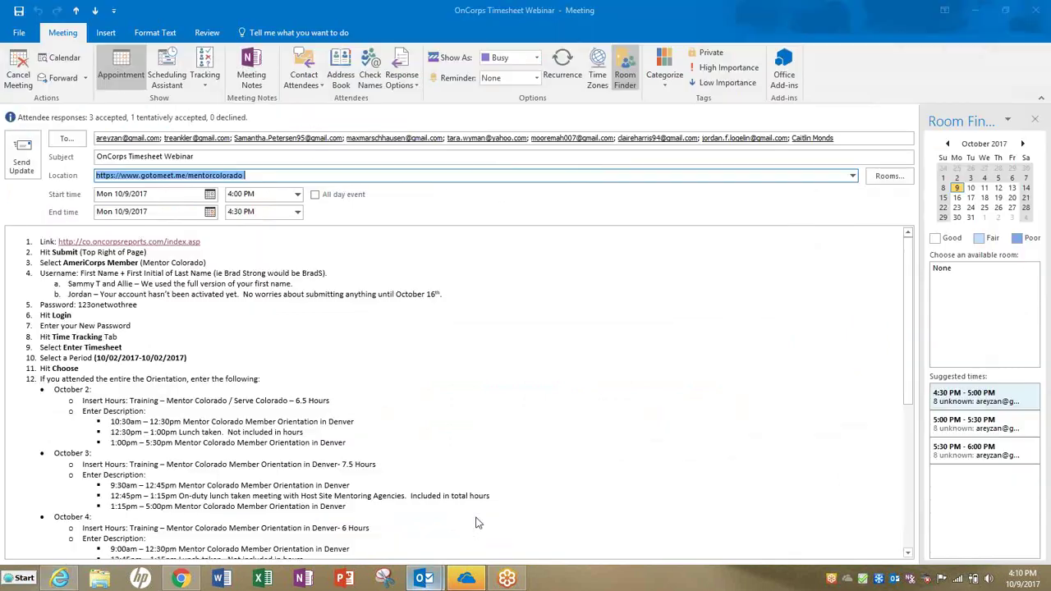
{"action": "scroll", "coordinate": [229, 359], "scroll_direction": "down", "scroll_amount": 3}
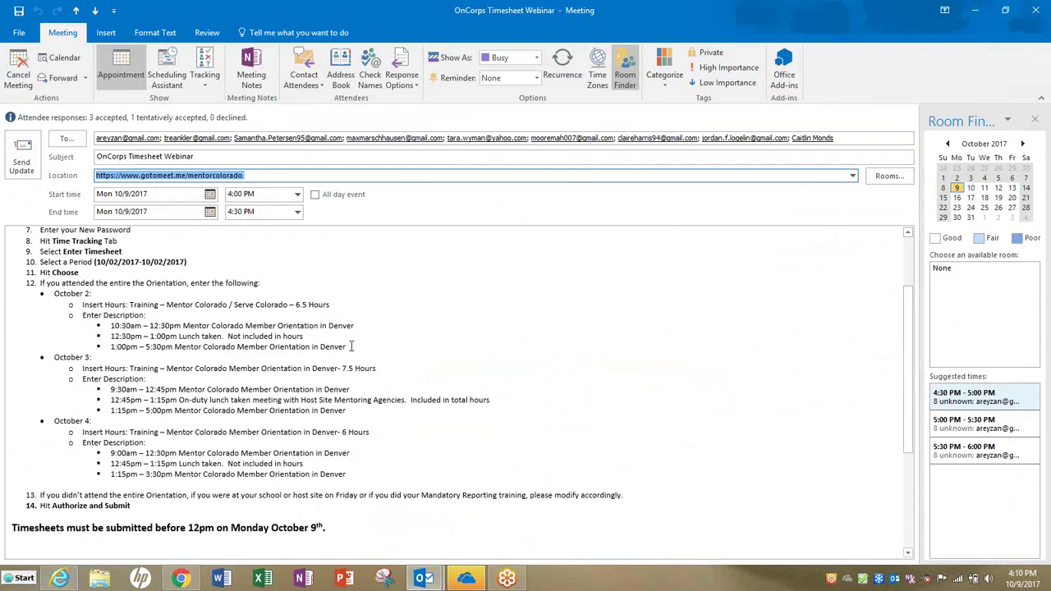
{"action": "left_click_drag", "start_coordinate": [350, 345], "coordinate": [111, 325]}
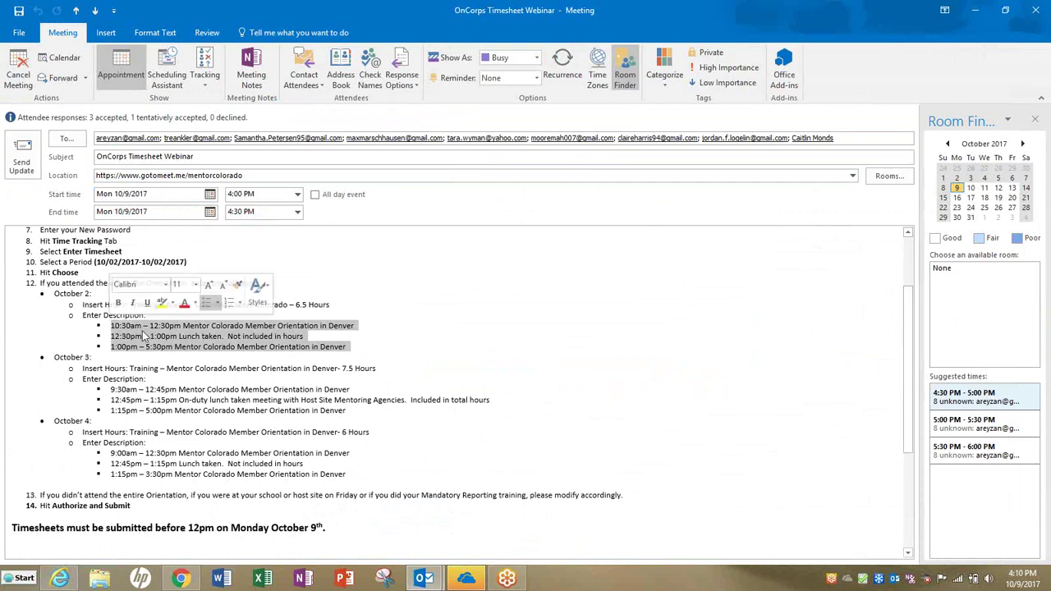
{"action": "key", "text": "ctrl+c"}
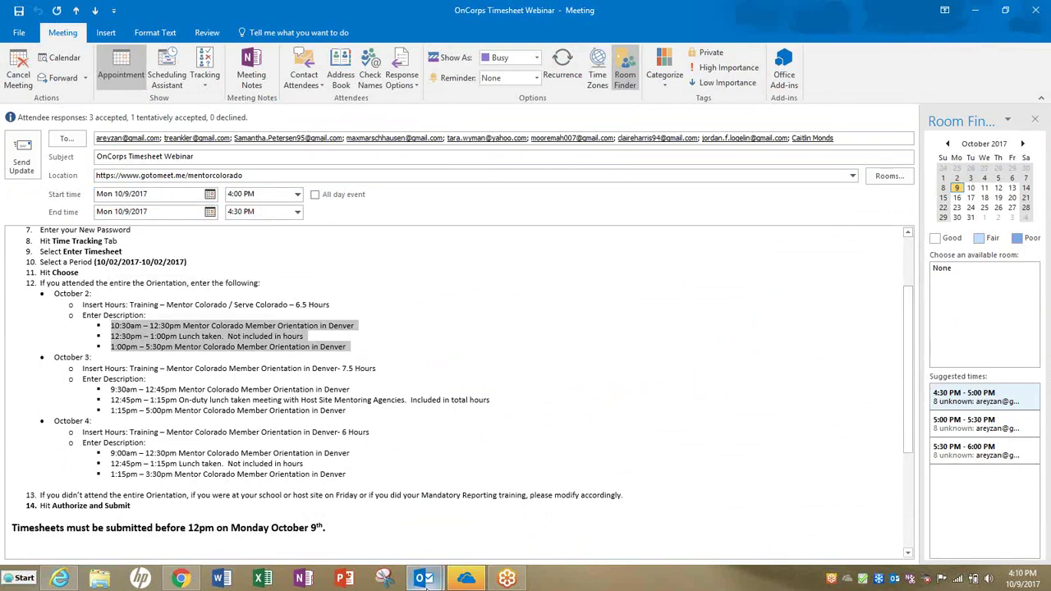
{"action": "left_click", "coordinate": [500, 579]}
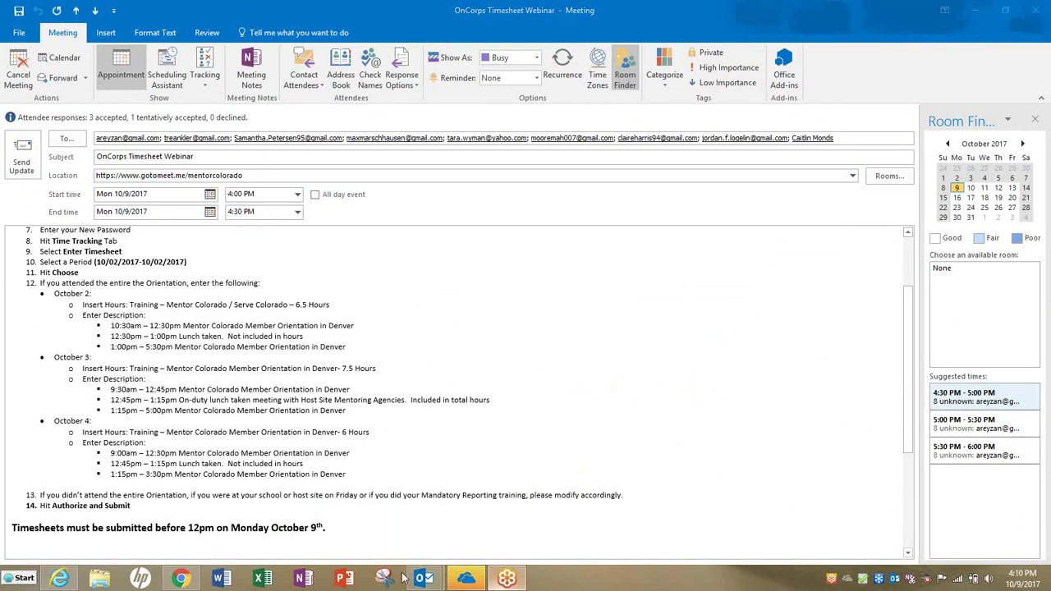
{"action": "left_click", "coordinate": [59, 578]}
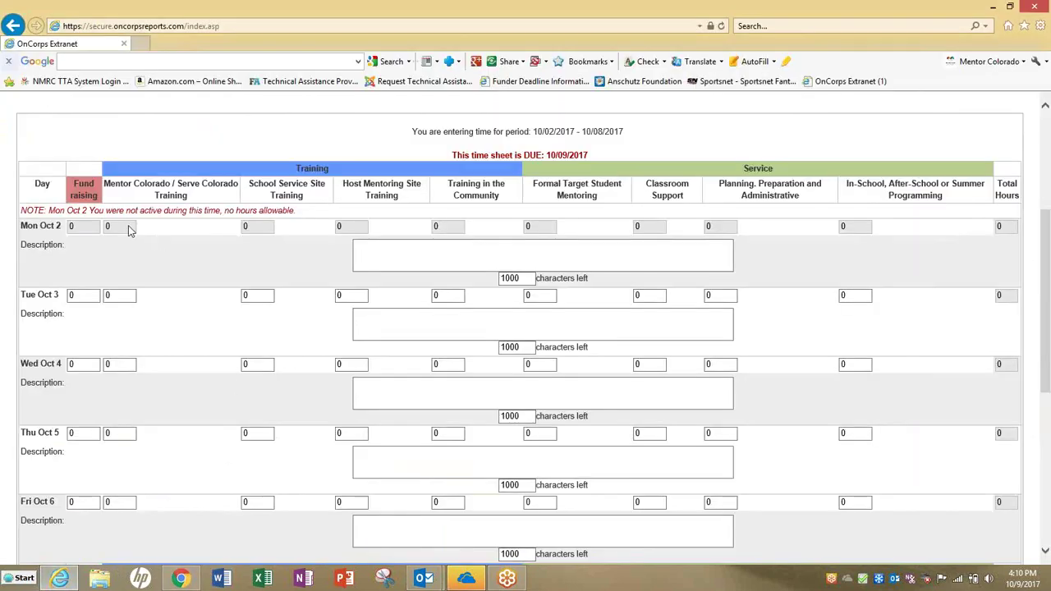
{"action": "left_click", "coordinate": [392, 246]}
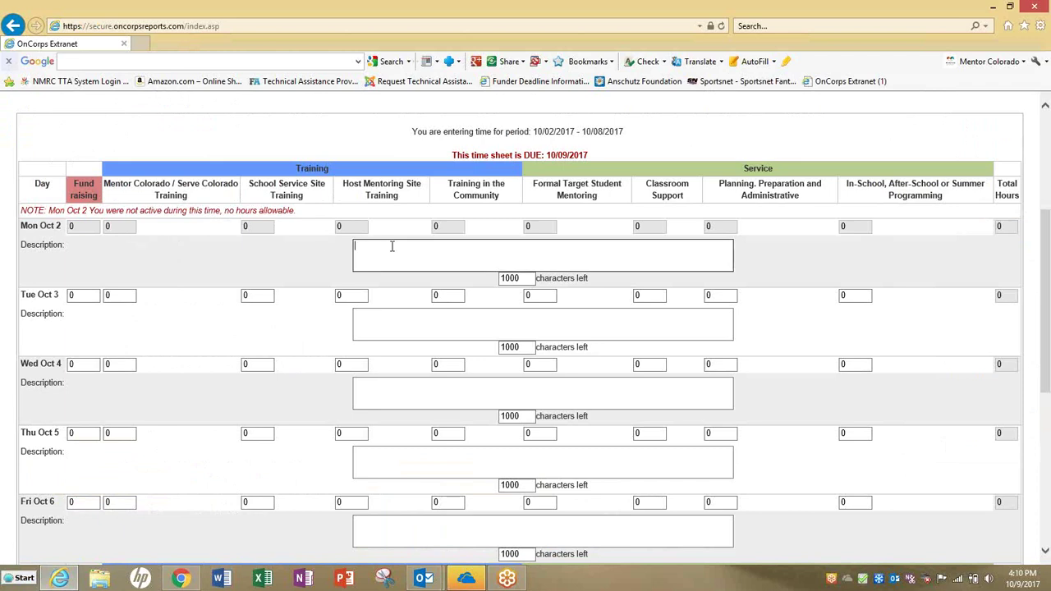
{"action": "left_click", "coordinate": [128, 226]}
{"action": "double_click", "coordinate": [118, 227]}
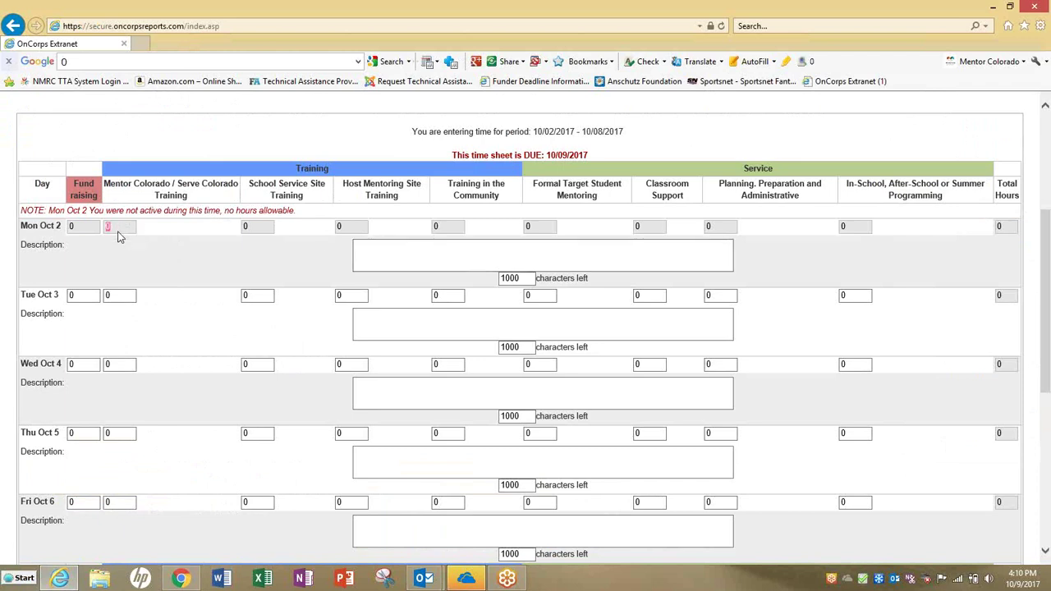
Step: Enter 6.5 Mentor Colorado / Serve Colorado Training hours for Tue Oct 3 and paste the copied orientation schedule into its description
{"action": "left_click", "coordinate": [122, 298]}
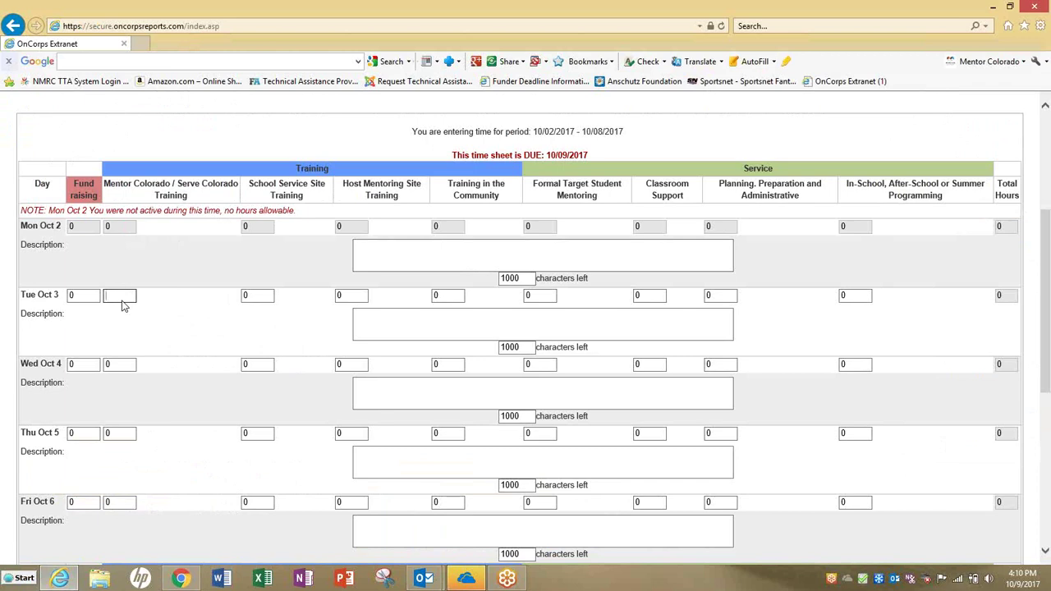
{"action": "type", "text": "6.5"}
{"action": "left_click", "coordinate": [515, 328]}
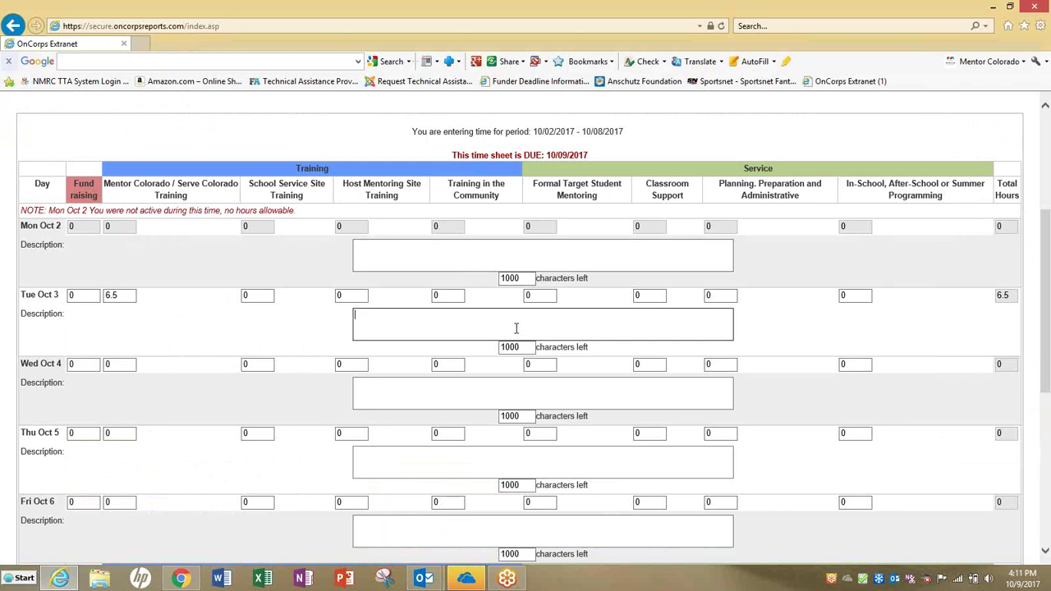
{"action": "key", "text": "ctrl+v"}
{"action": "left_click", "coordinate": [727, 320]}
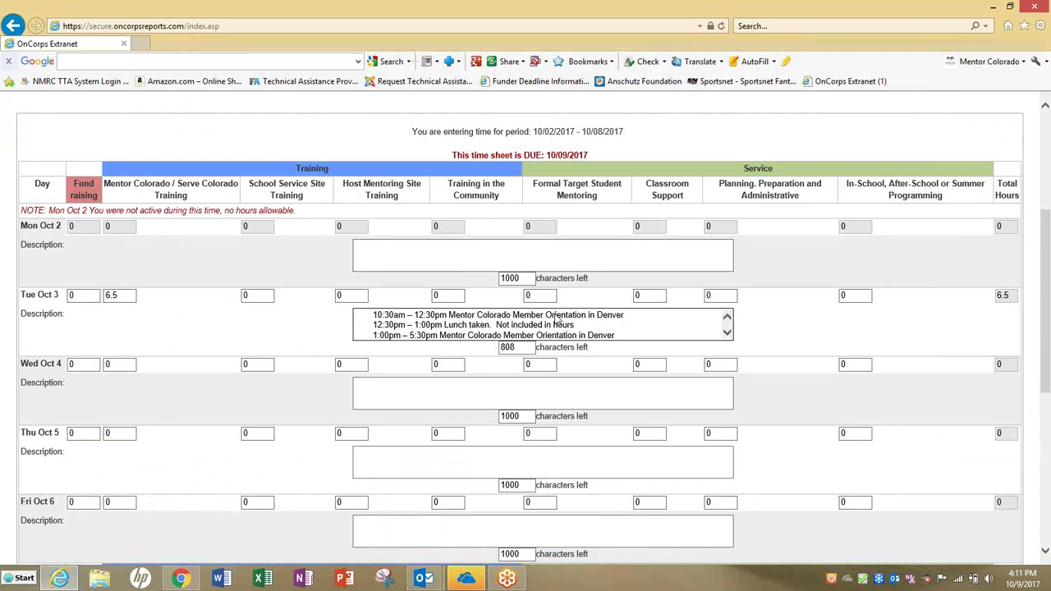
{"action": "left_click_drag", "start_coordinate": [585, 326], "coordinate": [457, 330]}
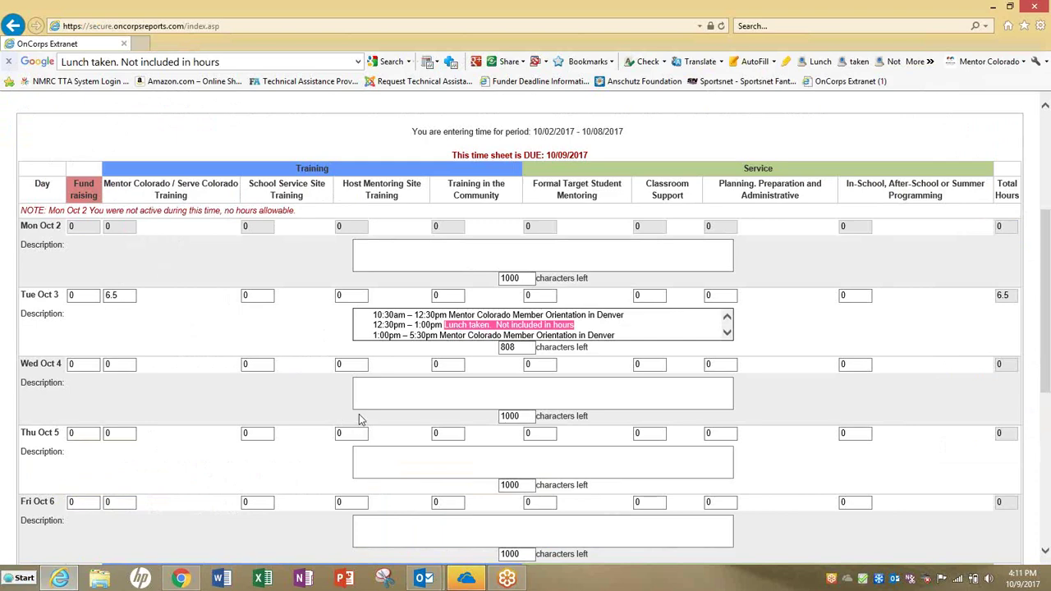
Step: Copy the three October 3 description lines from the Outlook meeting and return to the timesheet in Internet Explorer
{"action": "left_click", "coordinate": [424, 579]}
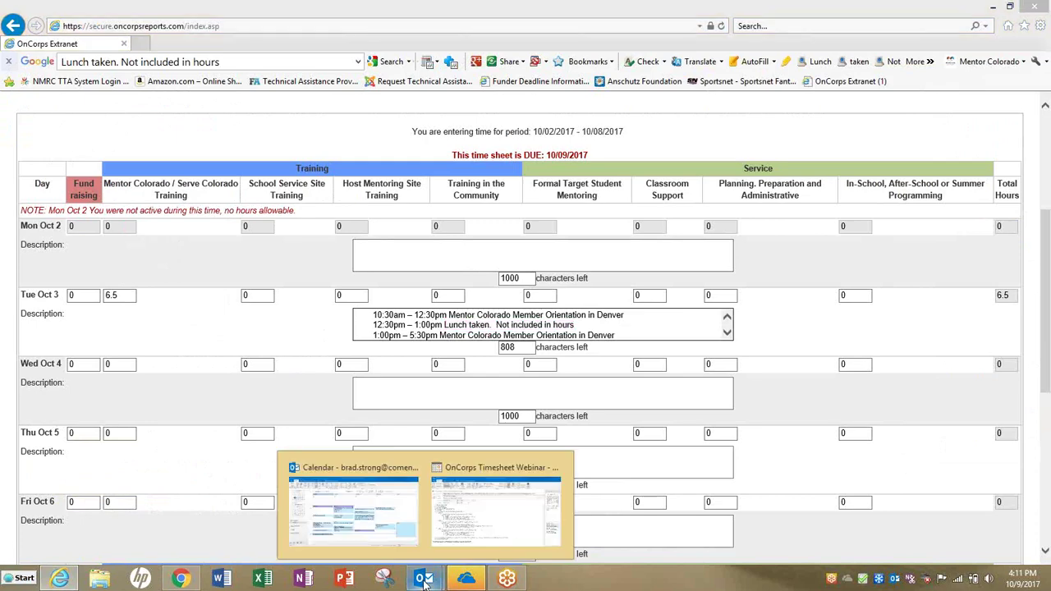
{"action": "left_click", "coordinate": [472, 502]}
{"action": "left_click_drag", "start_coordinate": [370, 413], "coordinate": [113, 389]}
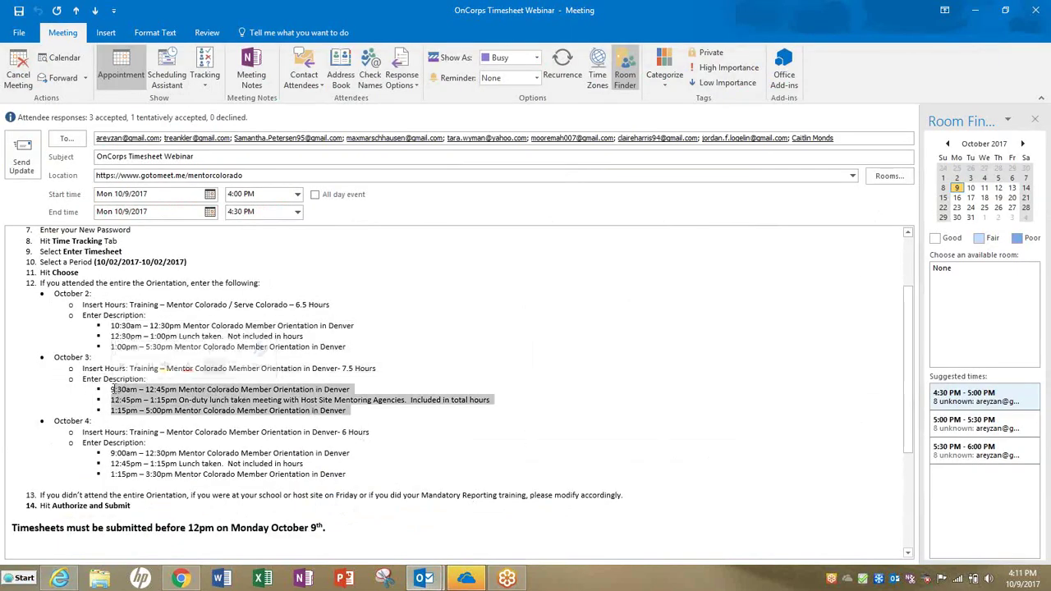
{"action": "left_click", "coordinate": [361, 427]}
{"action": "left_click_drag", "start_coordinate": [367, 415], "coordinate": [113, 394]}
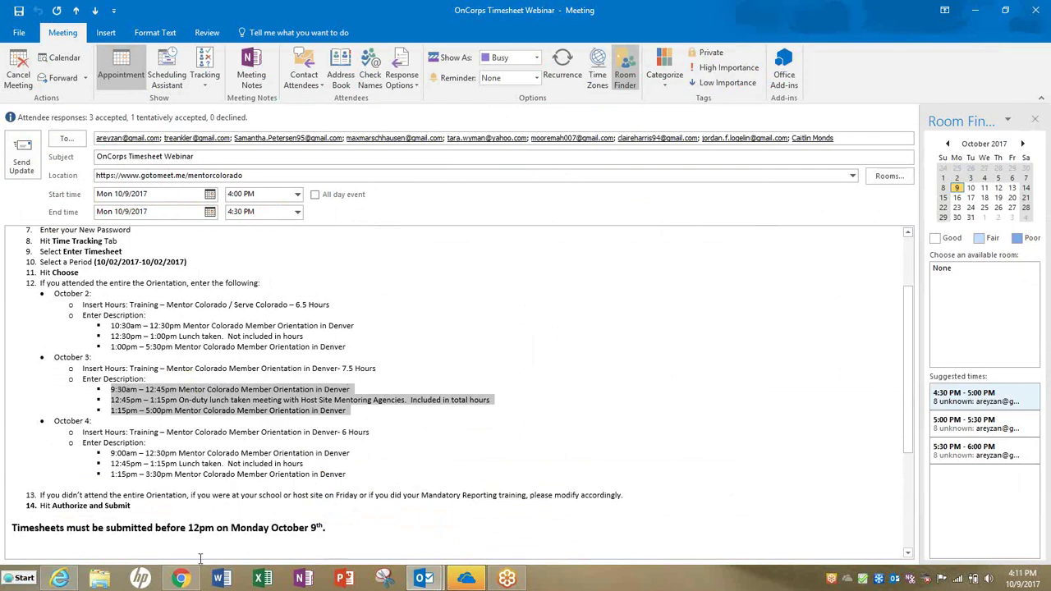
{"action": "left_click", "coordinate": [184, 578]}
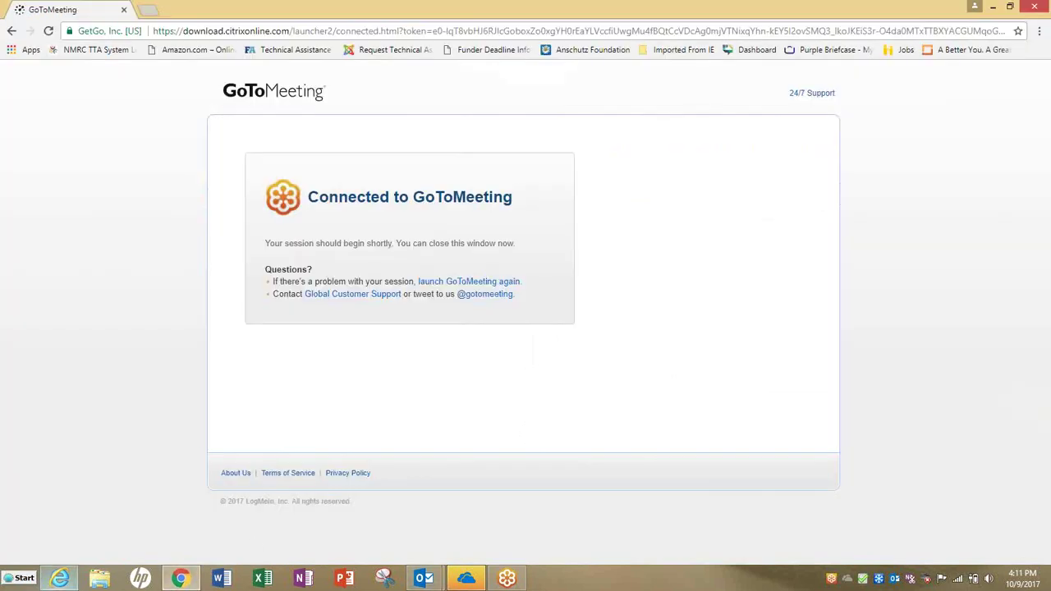
{"action": "left_click", "coordinate": [59, 579]}
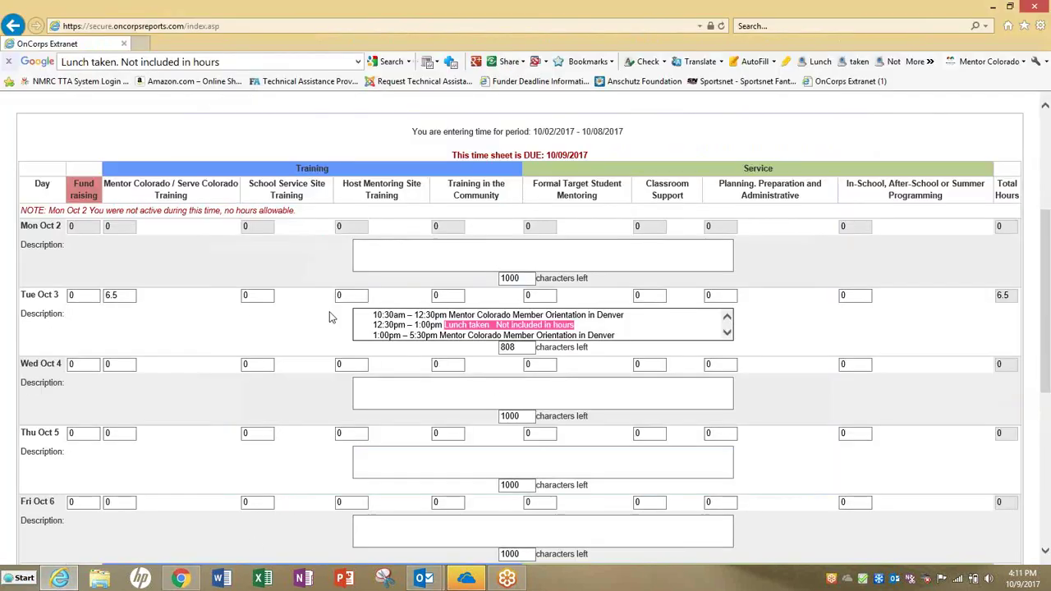
Step: Enter 7.5 Mentor Colorado / Serve Colorado Training hours for Wed Oct 4 and paste the copied orientation schedule into its description
{"action": "left_click", "coordinate": [127, 364]}
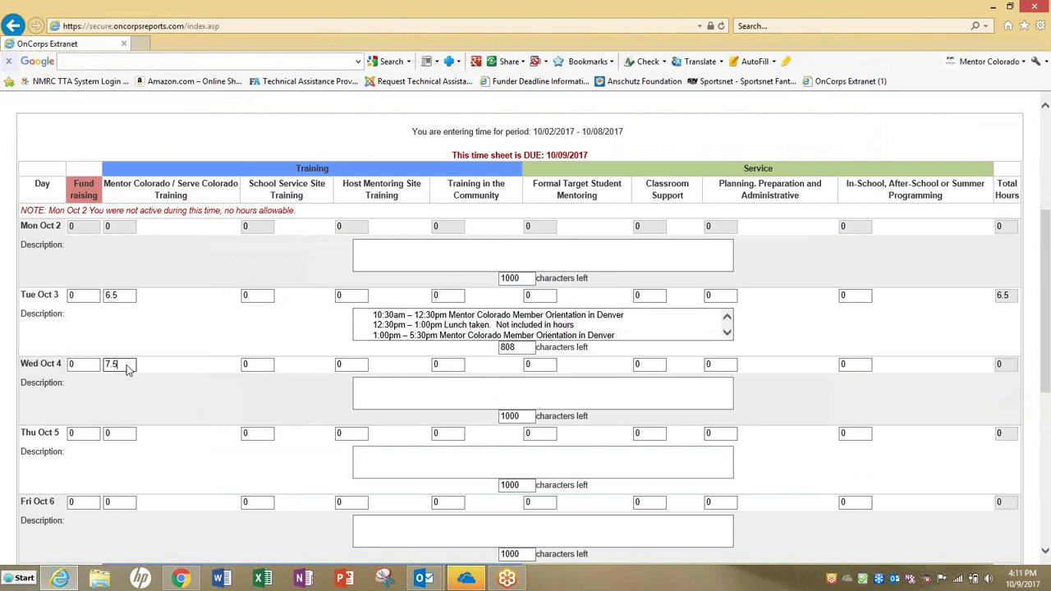
{"action": "left_click", "coordinate": [549, 384]}
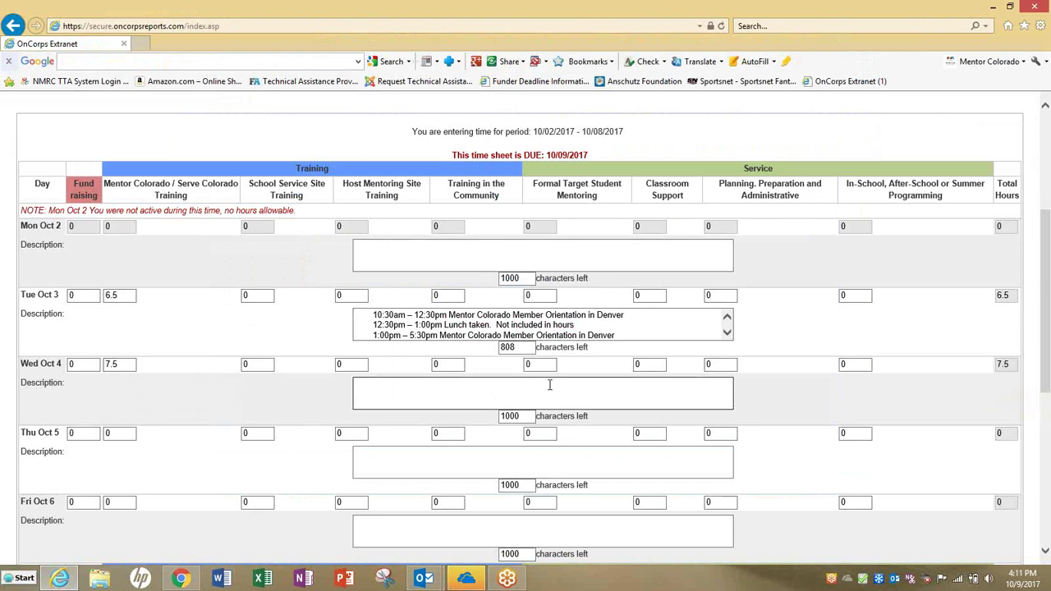
{"action": "key", "text": "ctrl+v"}
{"action": "scroll", "coordinate": [549, 384], "scroll_direction": "up", "scroll_amount": 2}
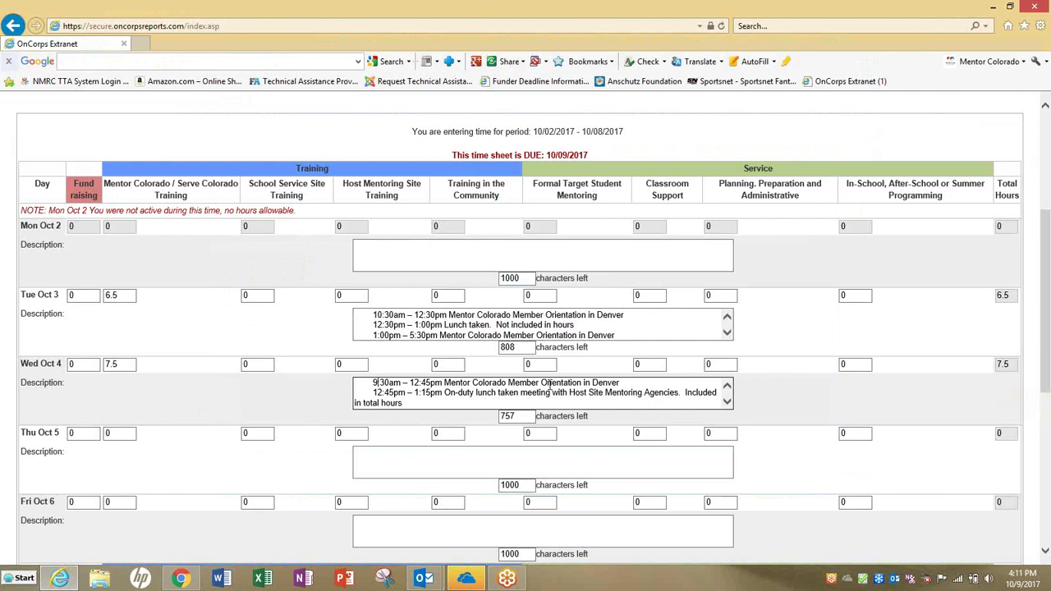
Step: Remove the extra leading space from each schedule line in the Wed Oct 4 description
{"action": "key", "text": "BackSpace"}
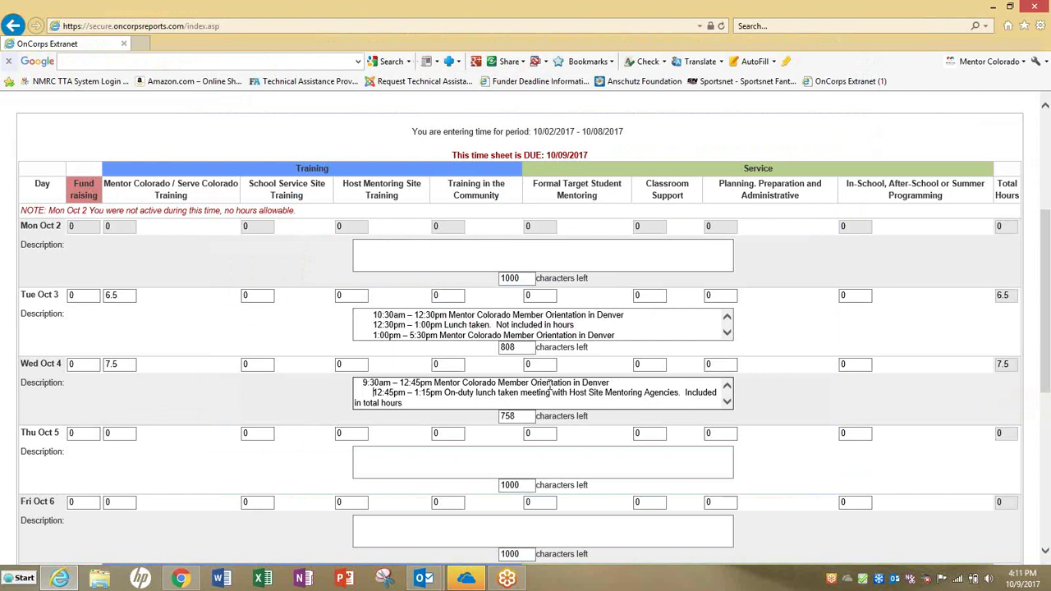
{"action": "key", "text": "BackSpace"}
{"action": "key", "text": "Down"}
{"action": "key", "text": "Down"}
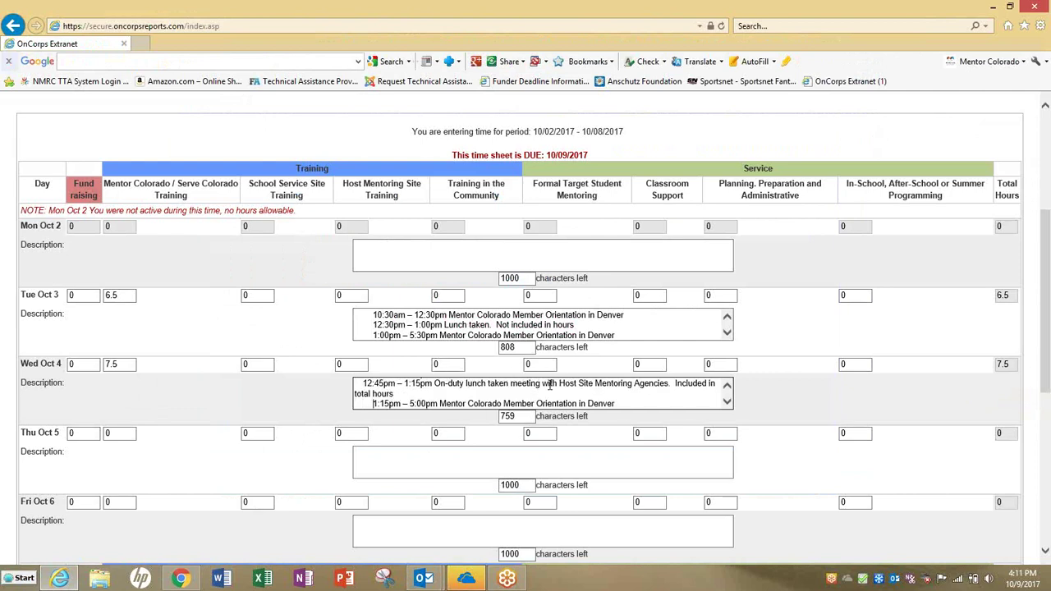
{"action": "key", "text": "BackSpace"}
{"action": "key", "text": "End"}
{"action": "key", "text": "Up"}
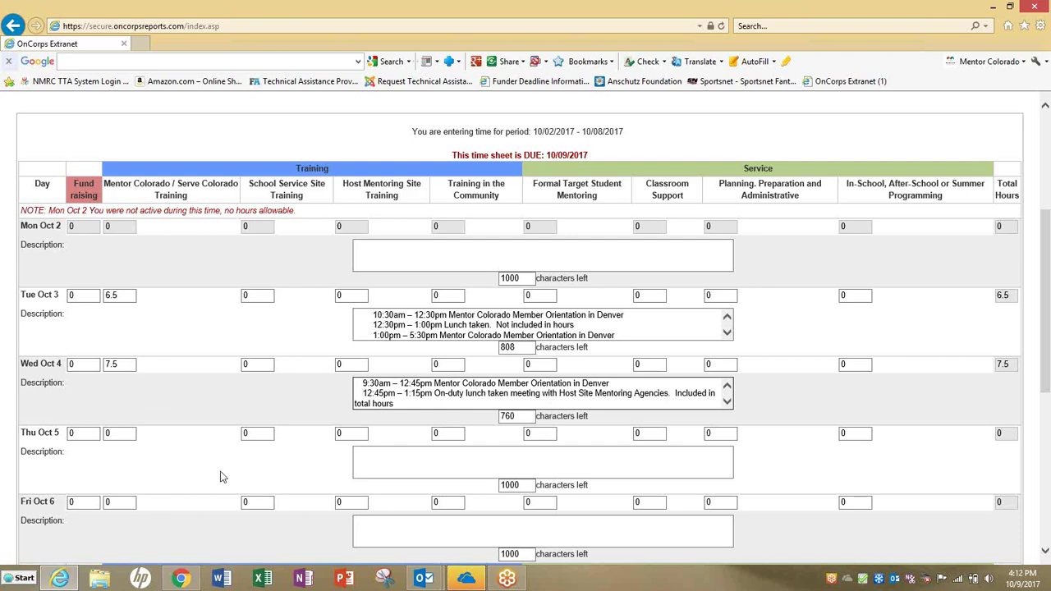
Step: Copy the three October 4 description lines from the Outlook meeting and return to the timesheet in Internet Explorer
{"action": "left_click", "coordinate": [423, 580]}
{"action": "left_click", "coordinate": [496, 509]}
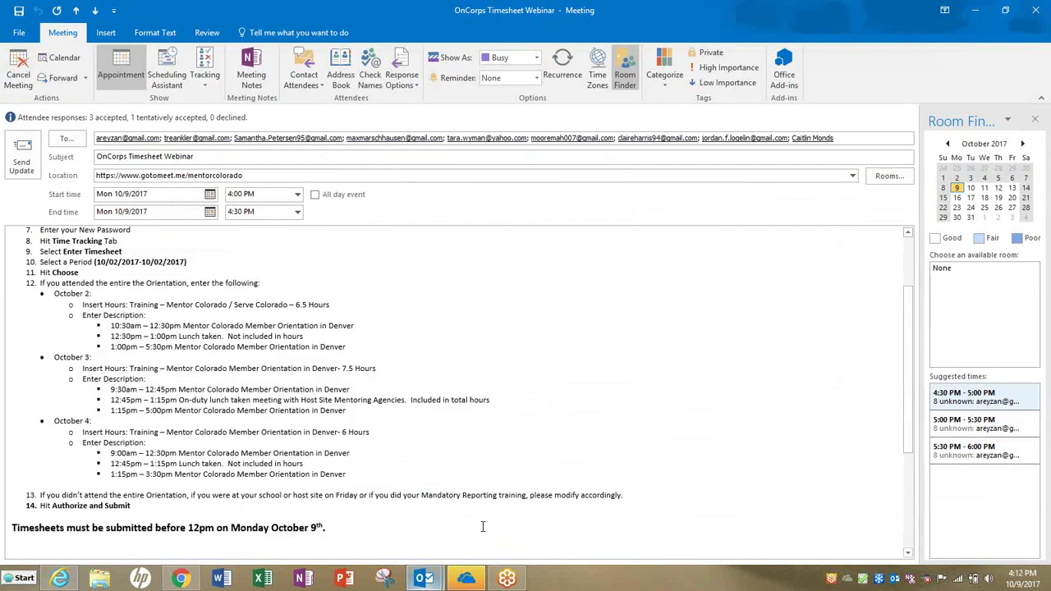
{"action": "left_click_drag", "start_coordinate": [347, 474], "coordinate": [109, 454]}
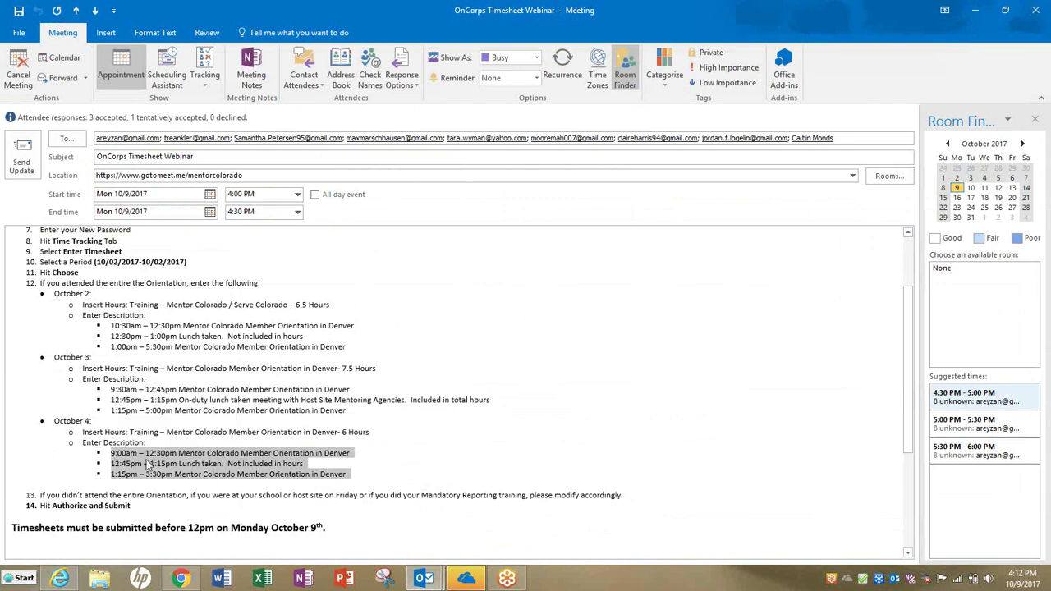
{"action": "left_click", "coordinate": [180, 579]}
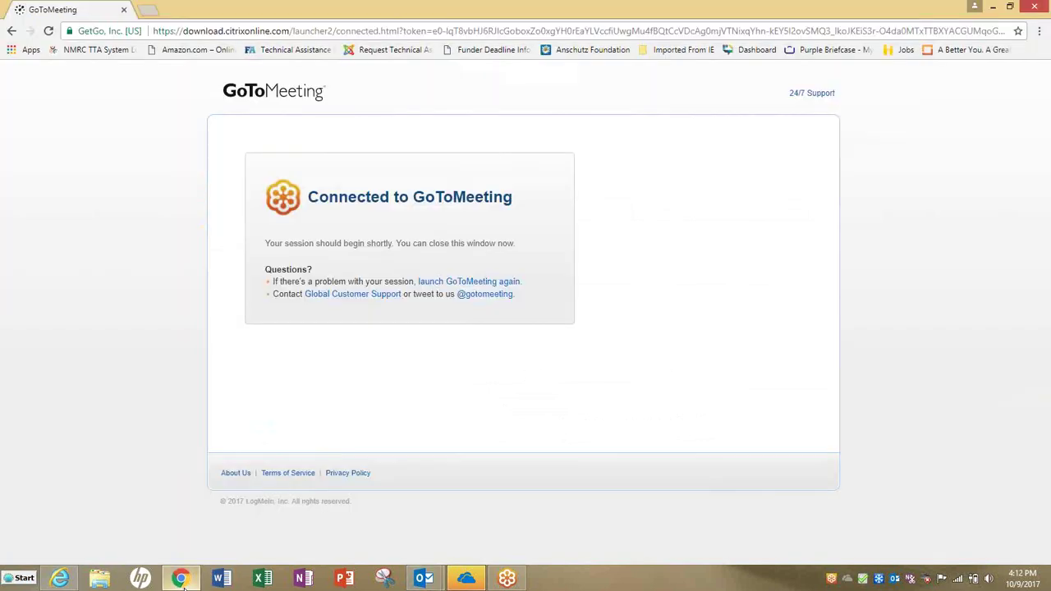
{"action": "left_click", "coordinate": [182, 580]}
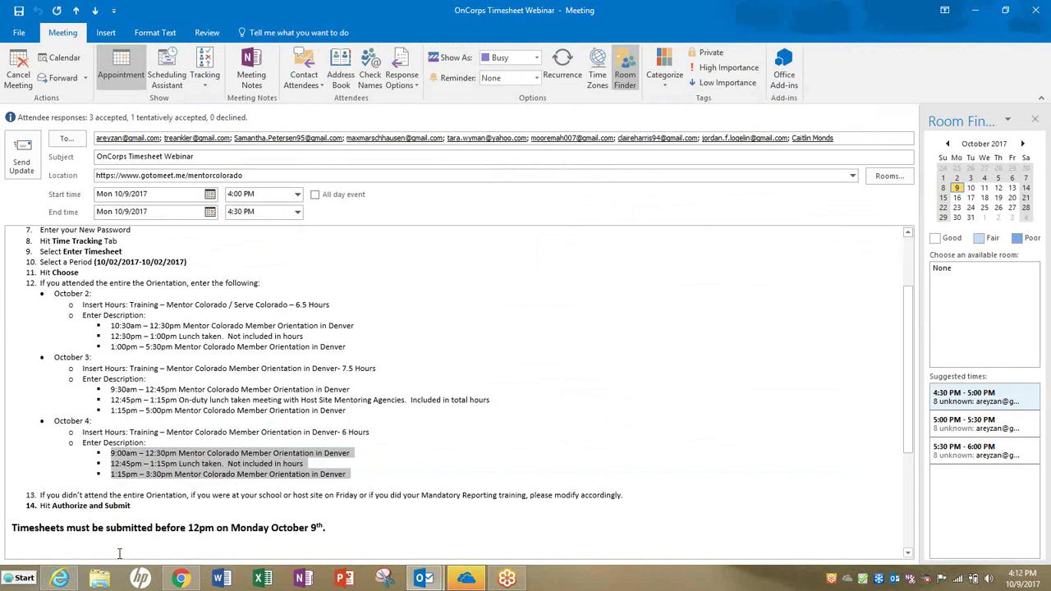
{"action": "left_click", "coordinate": [59, 579]}
Step: Paste the copied schedule into the Thu Oct 5 description and remove the extra leading space from its last two lines
{"action": "left_click", "coordinate": [413, 456]}
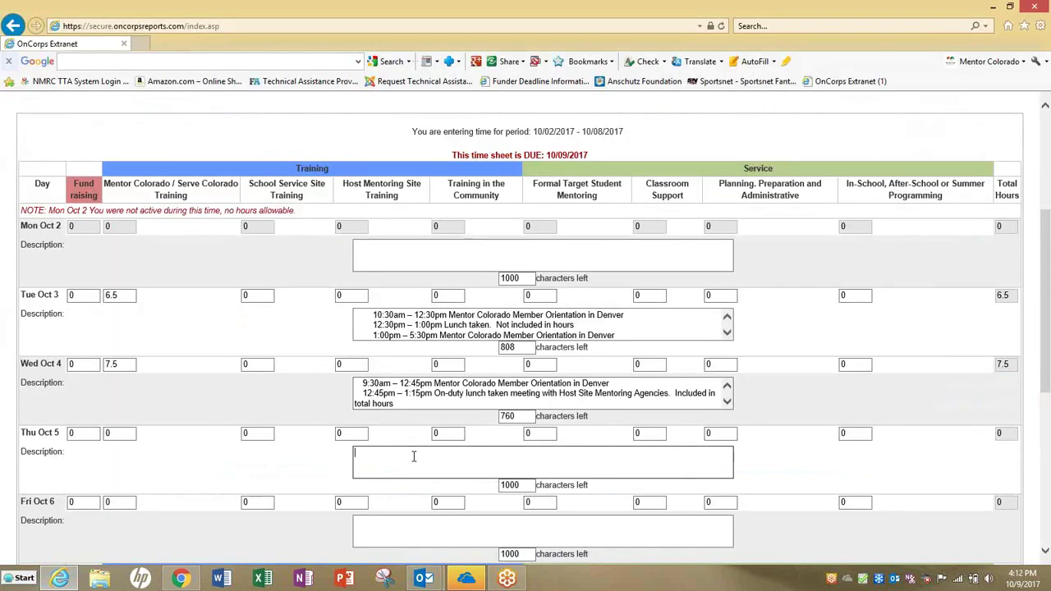
{"action": "key", "text": "ctrl+v"}
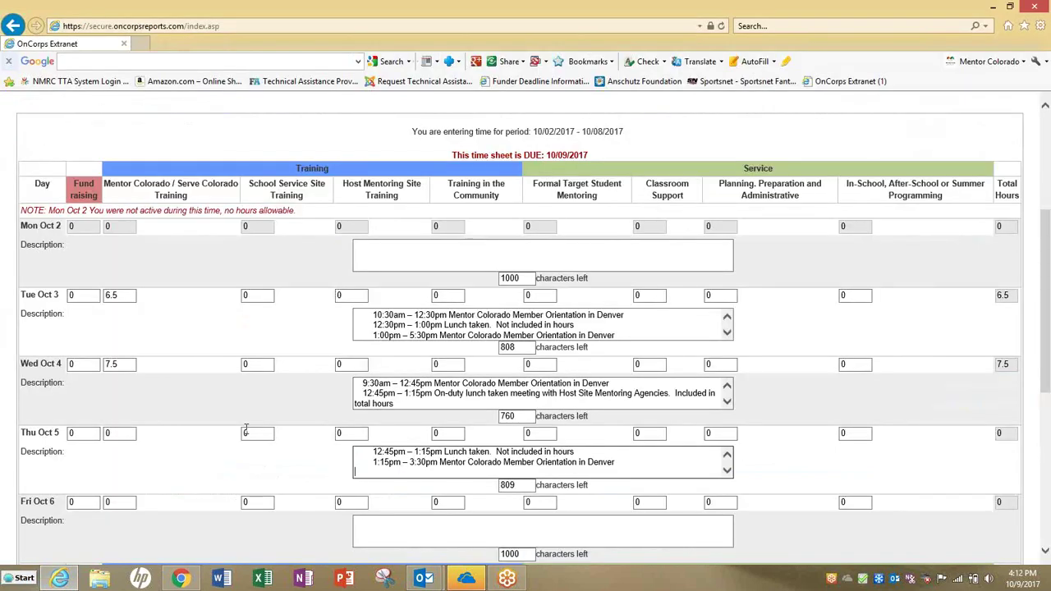
{"action": "left_click_drag", "start_coordinate": [1043, 346], "coordinate": [1039, 454]}
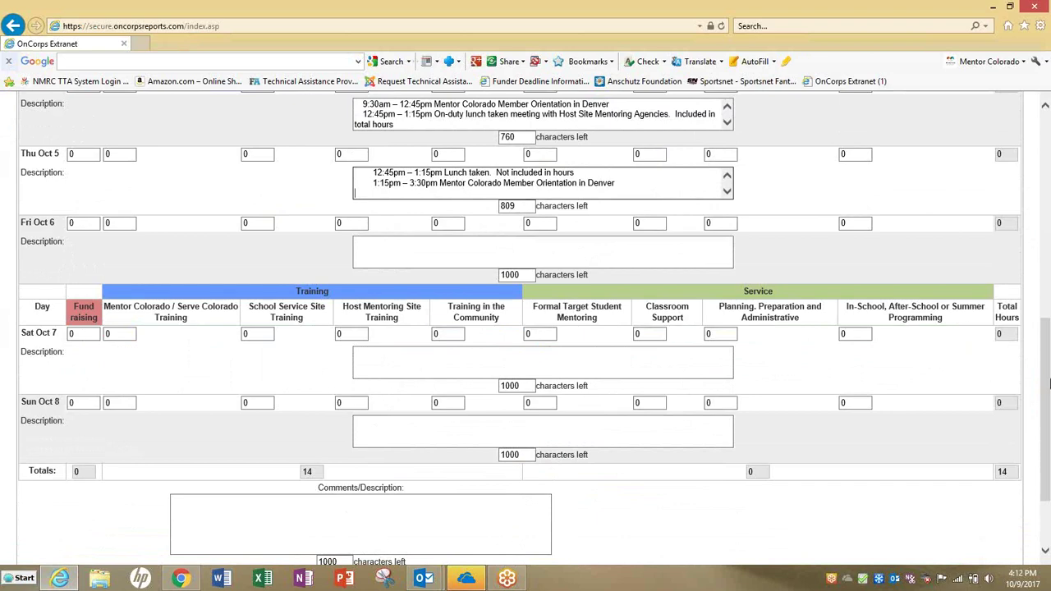
{"action": "left_click_drag", "start_coordinate": [1044, 384], "coordinate": [1048, 308]}
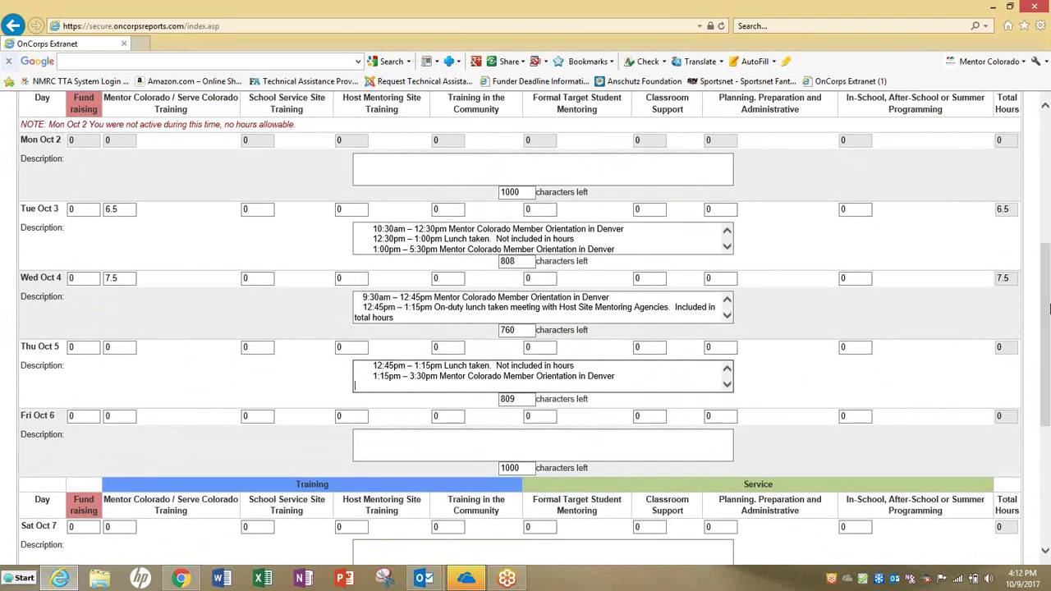
{"action": "left_click", "coordinate": [363, 376]}
{"action": "left_click_drag", "start_coordinate": [1044, 263], "coordinate": [1046, 287]}
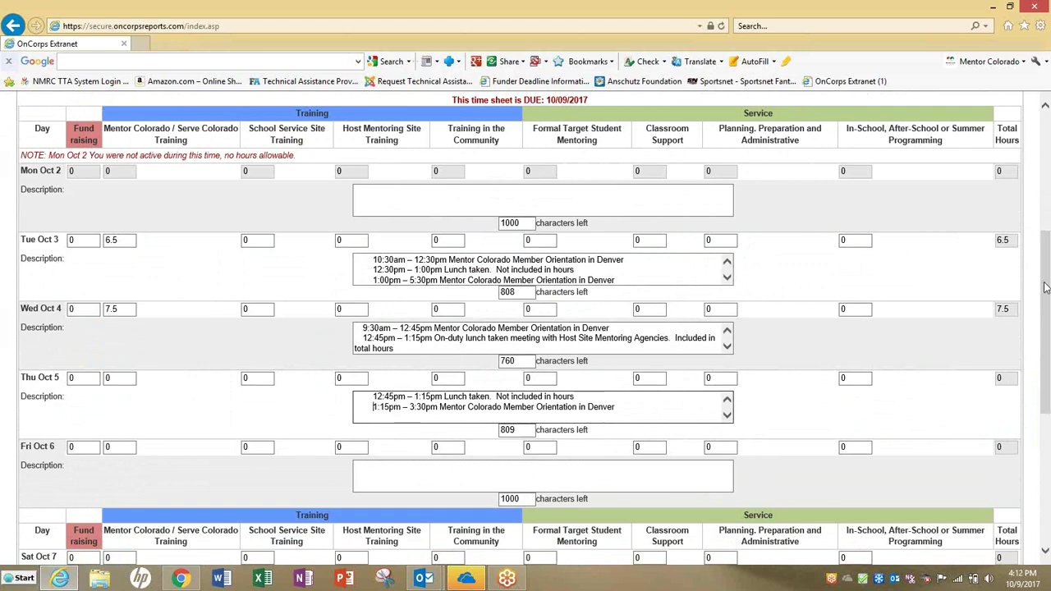
{"action": "key", "text": "BackSpace"}
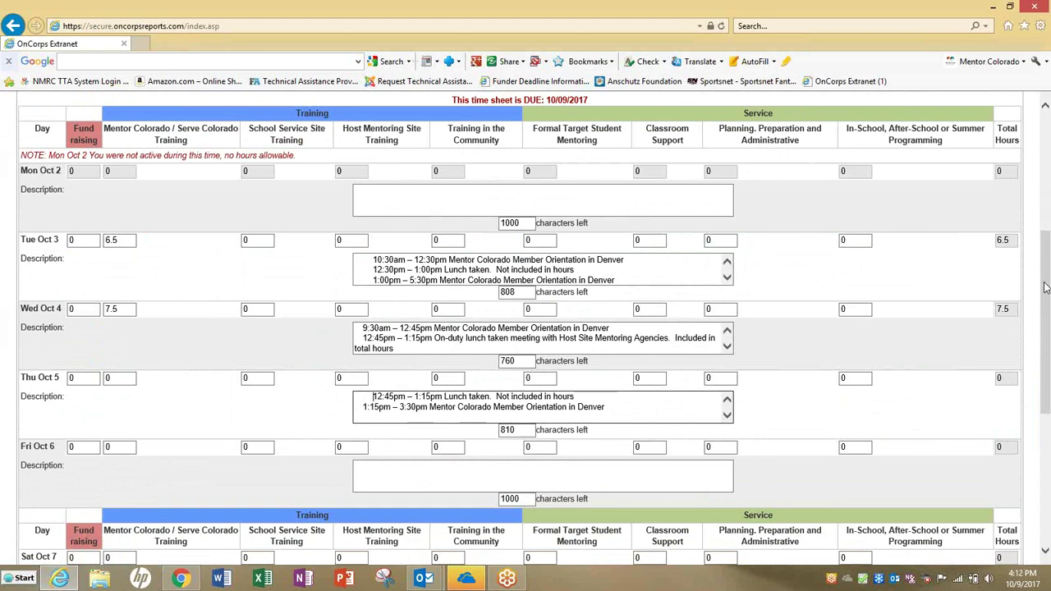
{"action": "key", "text": "BackSpace"}
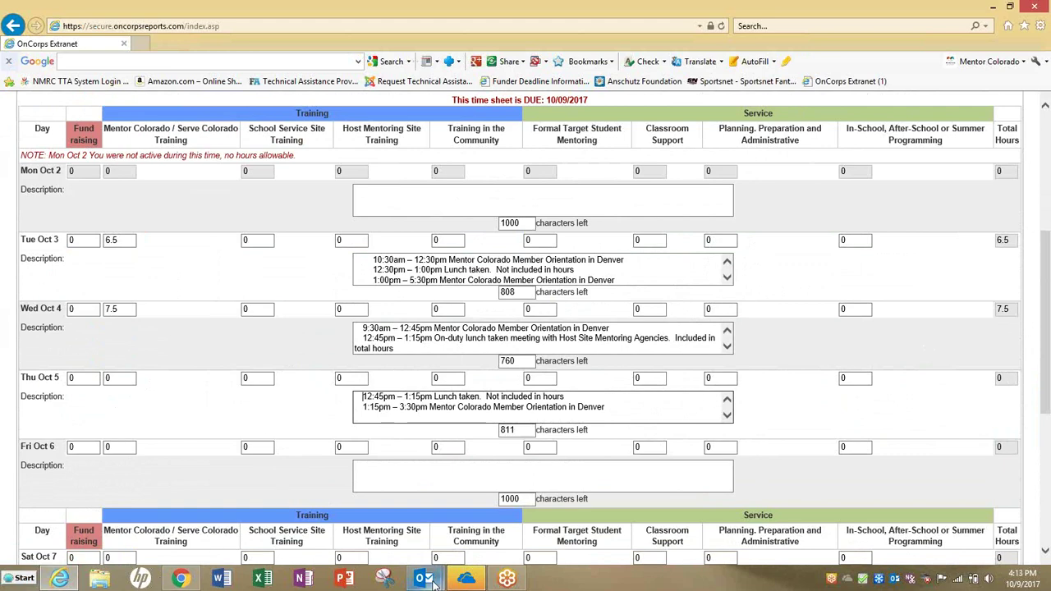
Step: Check the October 4 hours in the Outlook meeting, then enter 6 Mentor Colorado / Serve Colorado Training hours for Thu Oct 5 in Internet Explorer
{"action": "mouse_move", "coordinate": [432, 582]}
{"action": "left_click", "coordinate": [456, 559]}
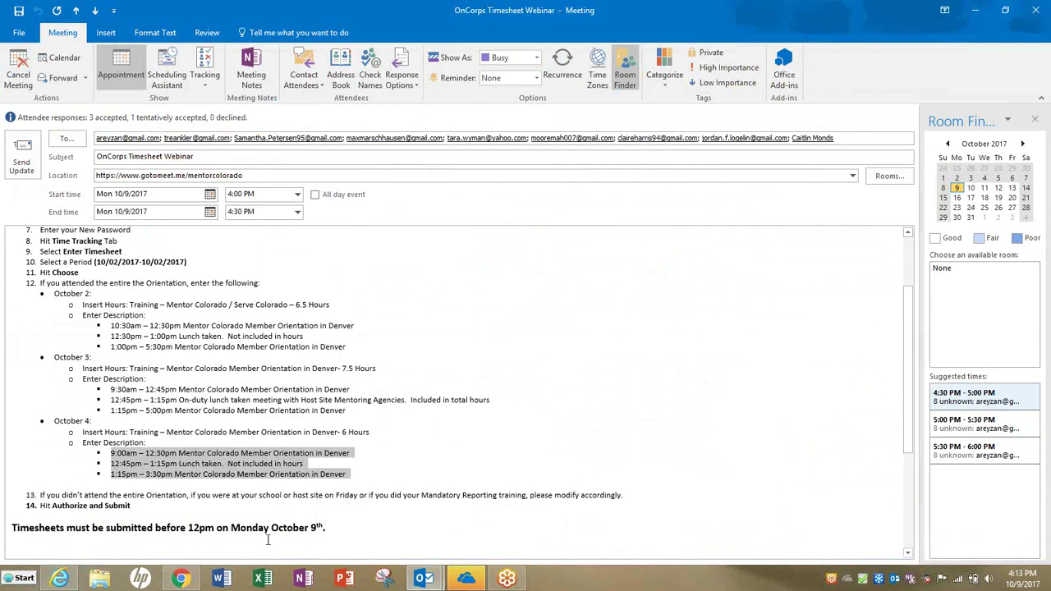
{"action": "left_click", "coordinate": [62, 579]}
{"action": "left_click", "coordinate": [130, 376]}
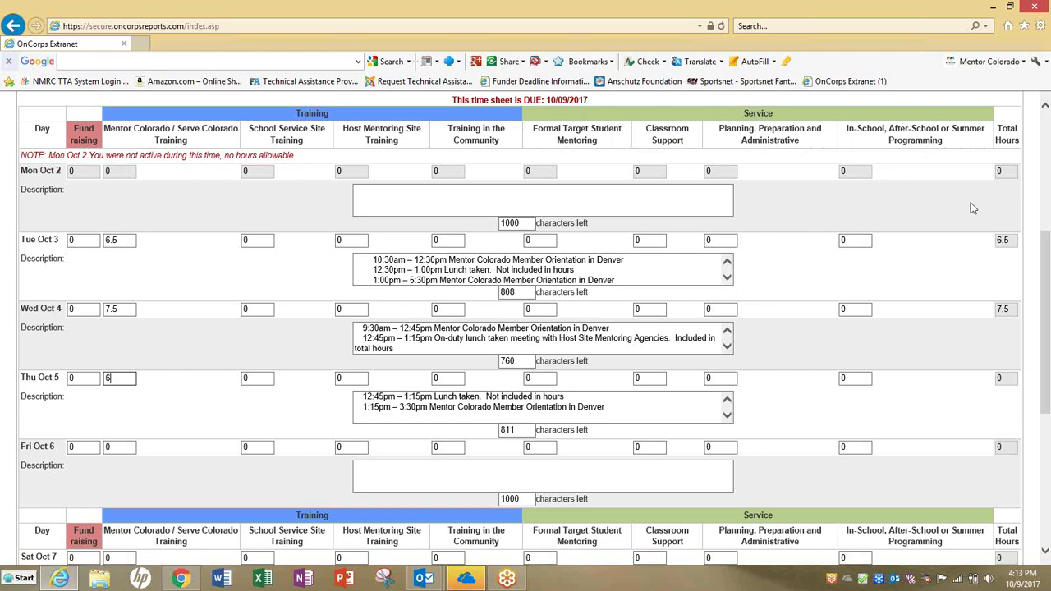
Step: Review the whole timesheet, from the period selection and daily entries down to the totals, comments and submission options
{"action": "mouse_move", "coordinate": [1047, 236]}
{"action": "left_mouse_down"}
{"action": "mouse_move", "coordinate": [1049, 201]}
{"action": "mouse_move", "coordinate": [1047, 224]}
{"action": "left_mouse_up"}
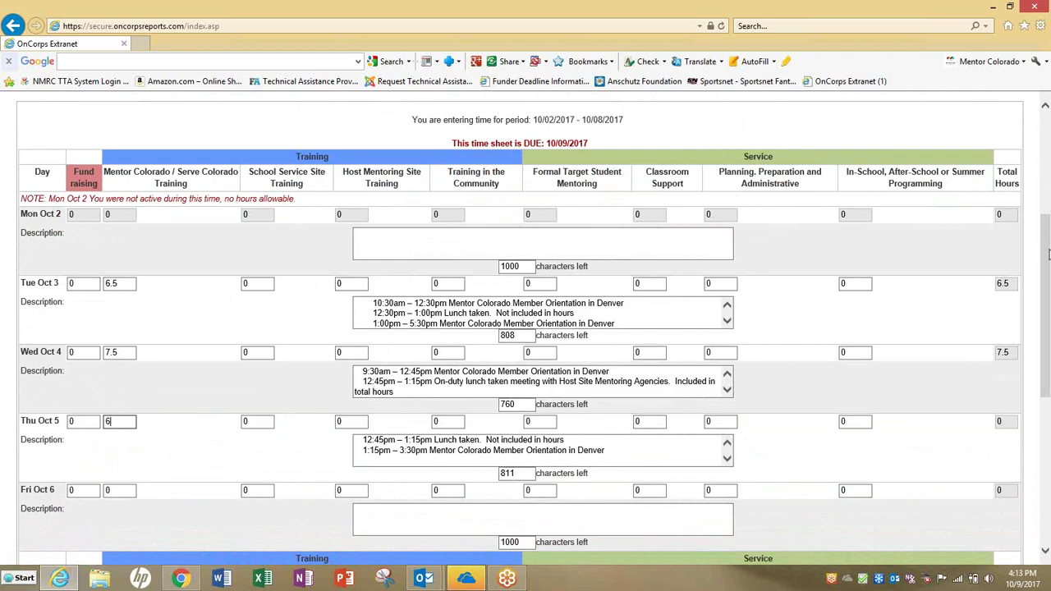
{"action": "left_click_drag", "start_coordinate": [1048, 254], "coordinate": [683, 303]}
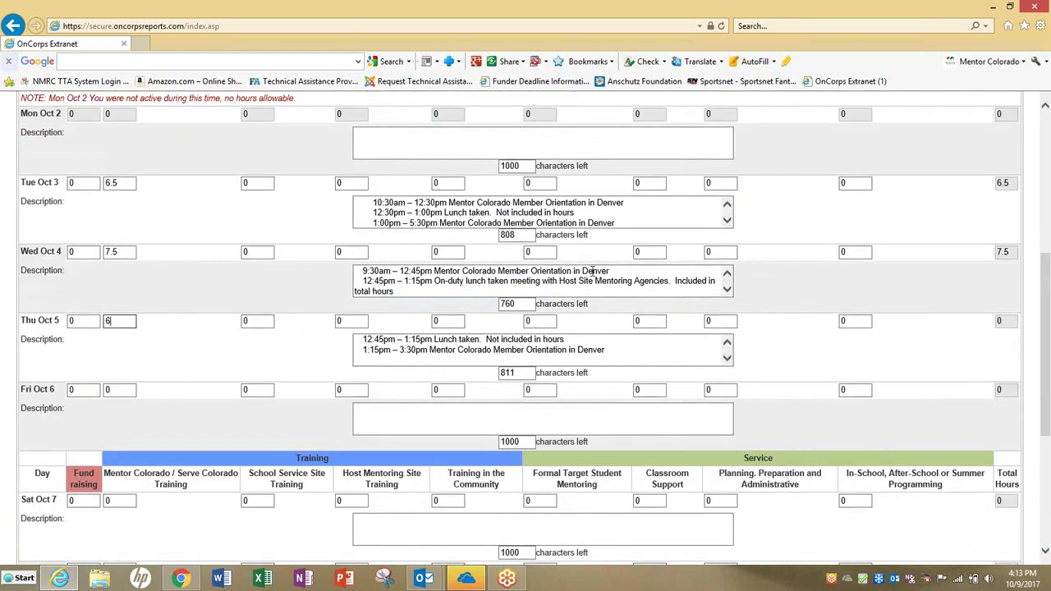
{"action": "left_click_drag", "start_coordinate": [1048, 293], "coordinate": [1042, 449]}
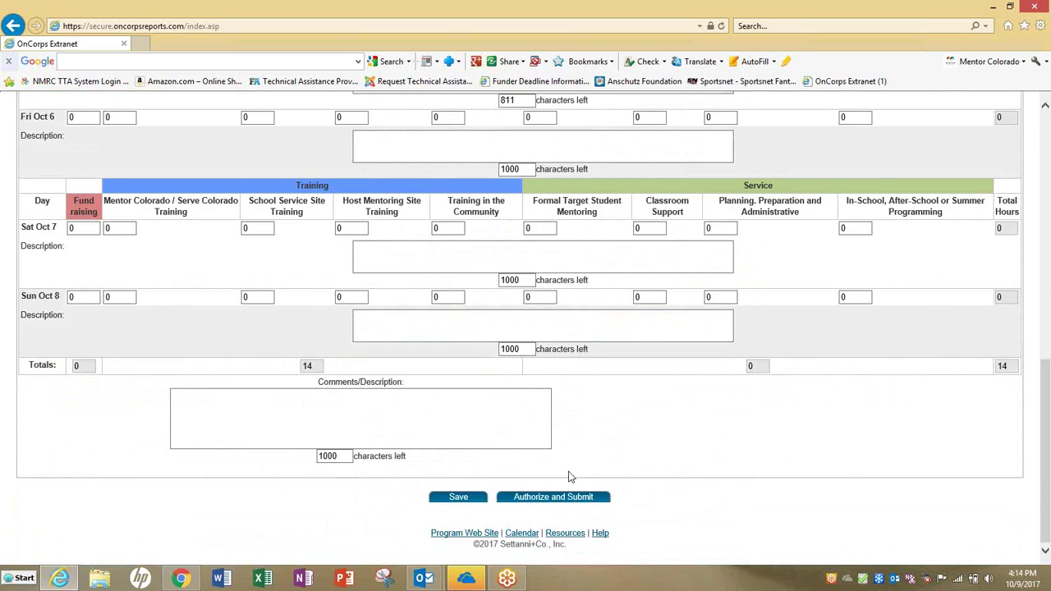
{"action": "left_click_drag", "start_coordinate": [1048, 418], "coordinate": [1046, 492]}
{"action": "left_click_drag", "start_coordinate": [1044, 408], "coordinate": [1047, 498]}
{"action": "left_click_drag", "start_coordinate": [1048, 402], "coordinate": [1047, 164]}
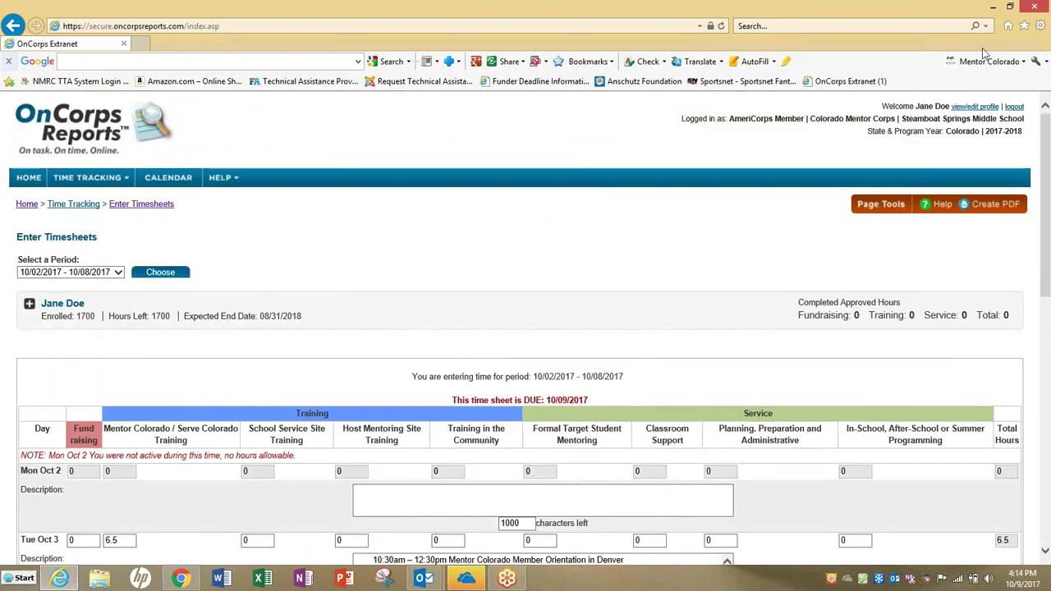
{"action": "mouse_move", "coordinate": [100, 180]}
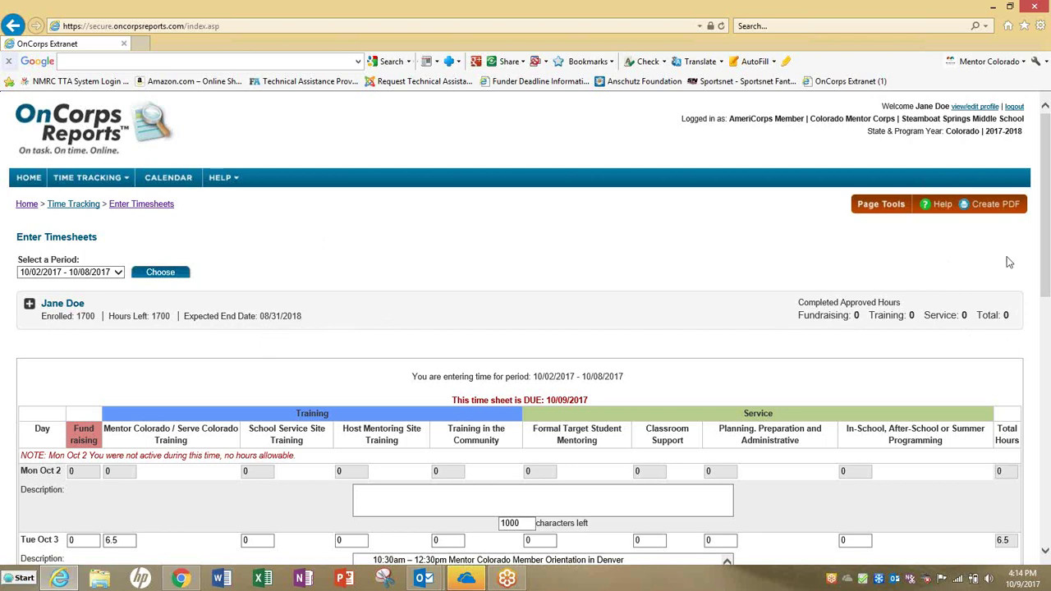
{"action": "left_click_drag", "start_coordinate": [1045, 255], "coordinate": [1047, 503]}
{"action": "scroll", "coordinate": [639, 289], "scroll_direction": "up", "scroll_amount": 10}
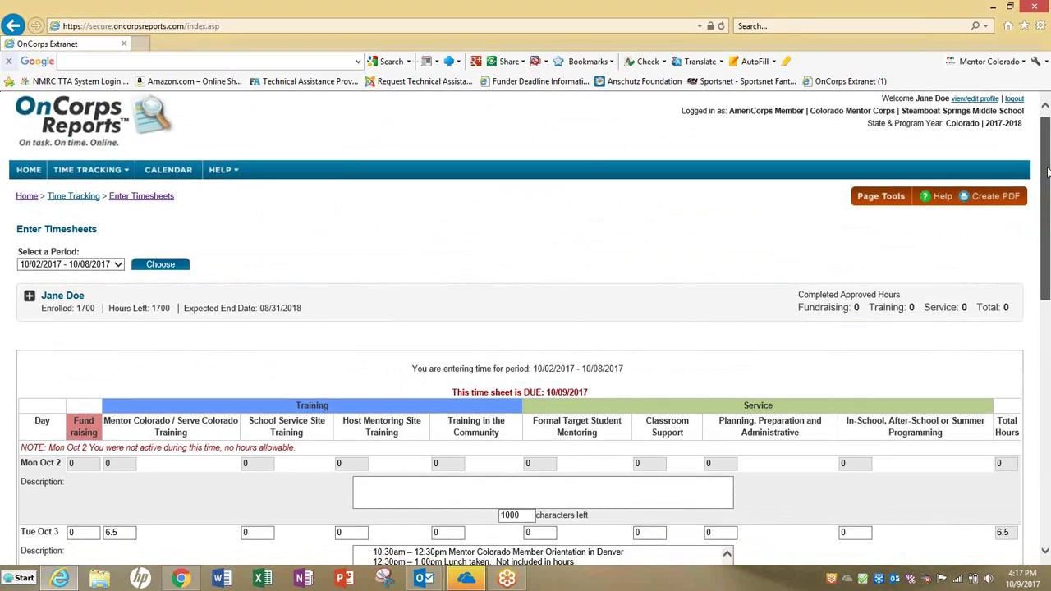
{"action": "left_click_drag", "start_coordinate": [1045, 162], "coordinate": [1048, 273]}
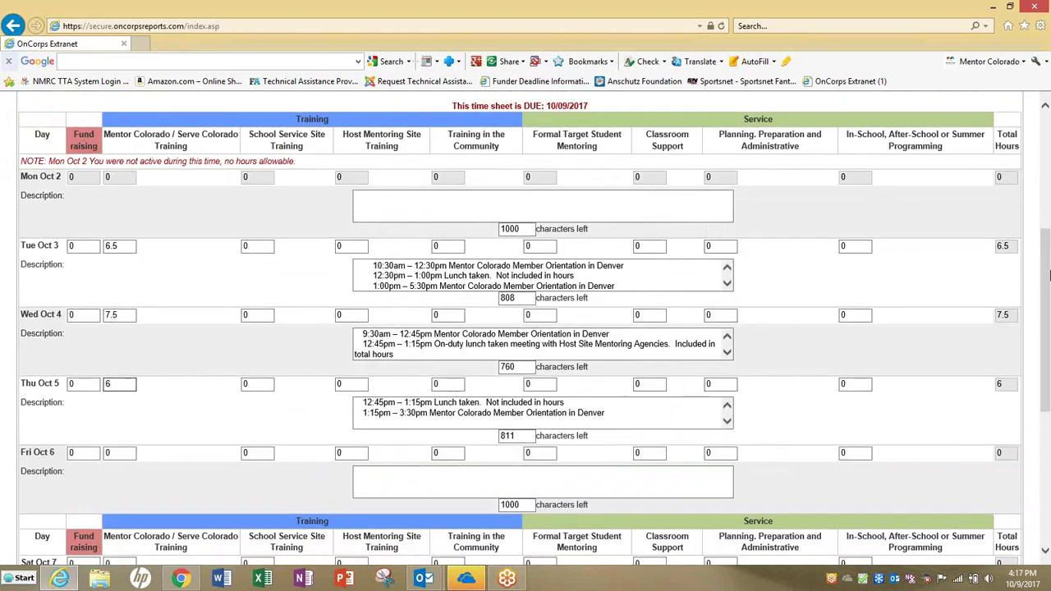